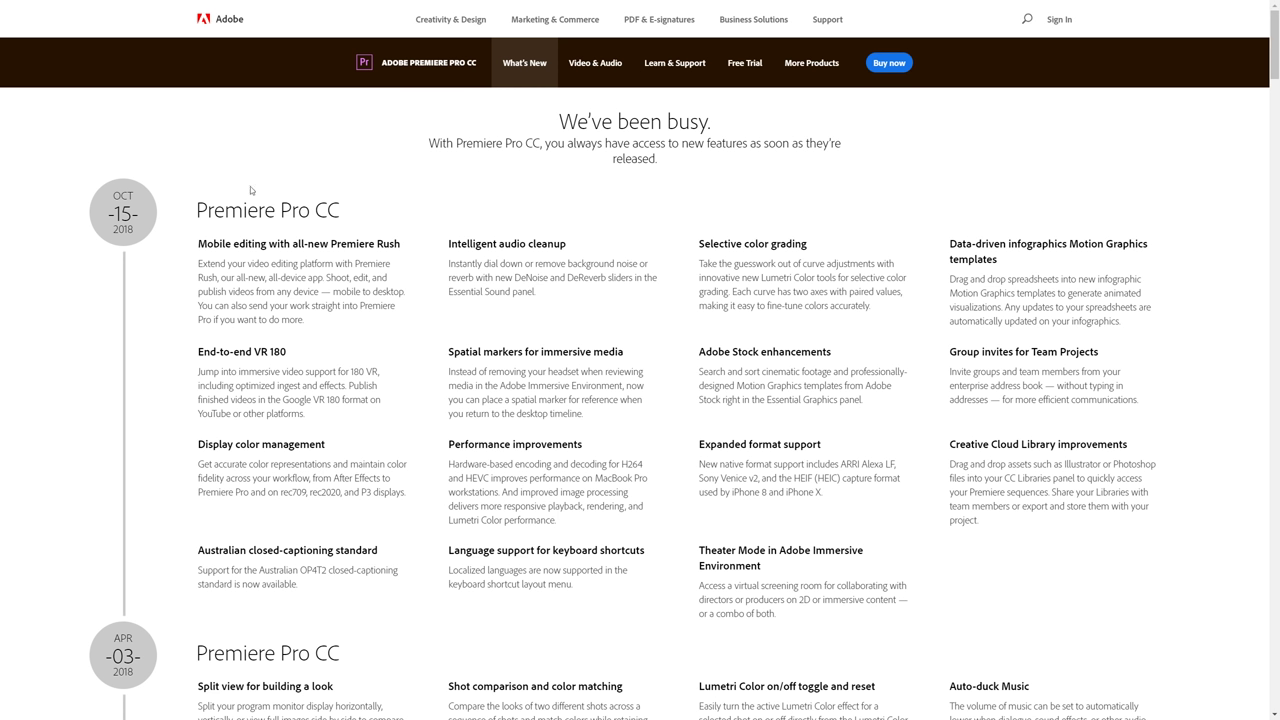
# Step: Highlight the OCT 15 2018 release date and first heading on the What's New page
pyautogui.moveTo(118, 186); pyautogui.dragTo(127, 266)
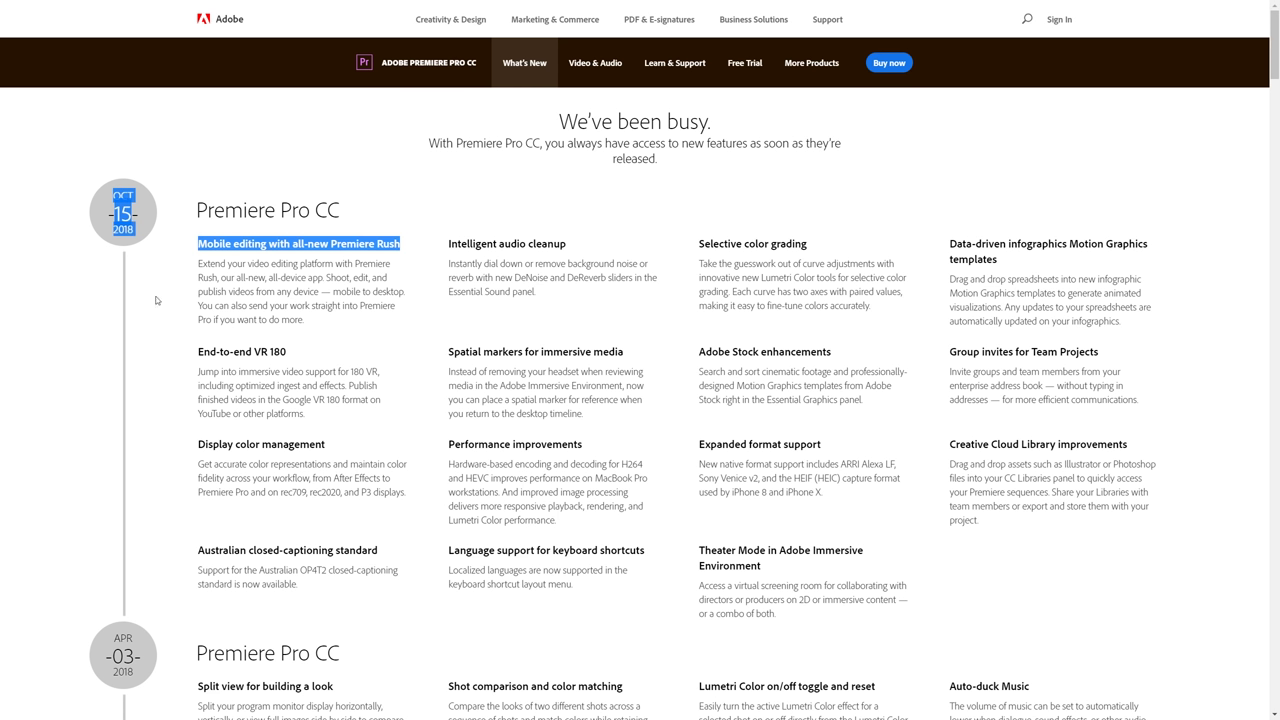
pyautogui.click(143, 232)
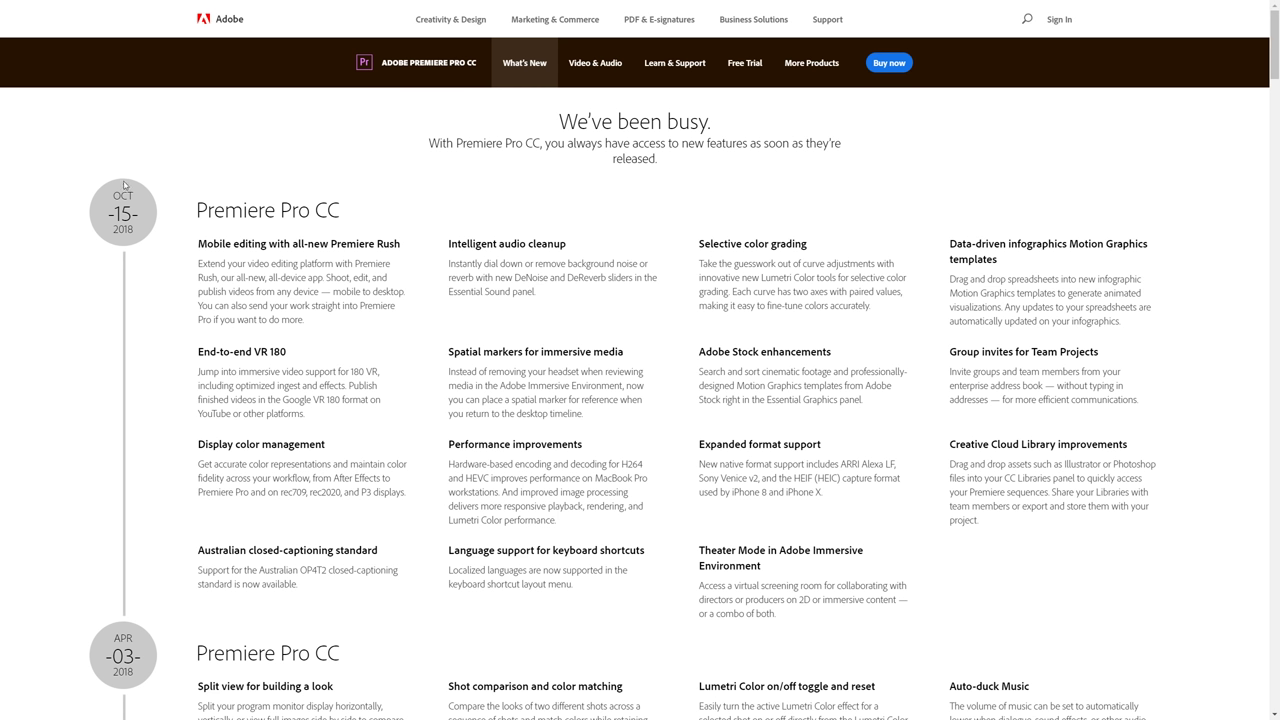
pyautogui.moveTo(118, 190); pyautogui.dragTo(136, 242)
pyautogui.click(180, 213)
pyautogui.moveTo(116, 192); pyautogui.dragTo(135, 236)
pyautogui.scroll(-2, 120, 245)
# Step: Highlight more lines of the release notes while scrolling down and back up
pyautogui.moveTo(114, 446); pyautogui.dragTo(136, 492)
pyautogui.scroll(-4, 221, 522)
pyautogui.scroll(-4, 221, 522)
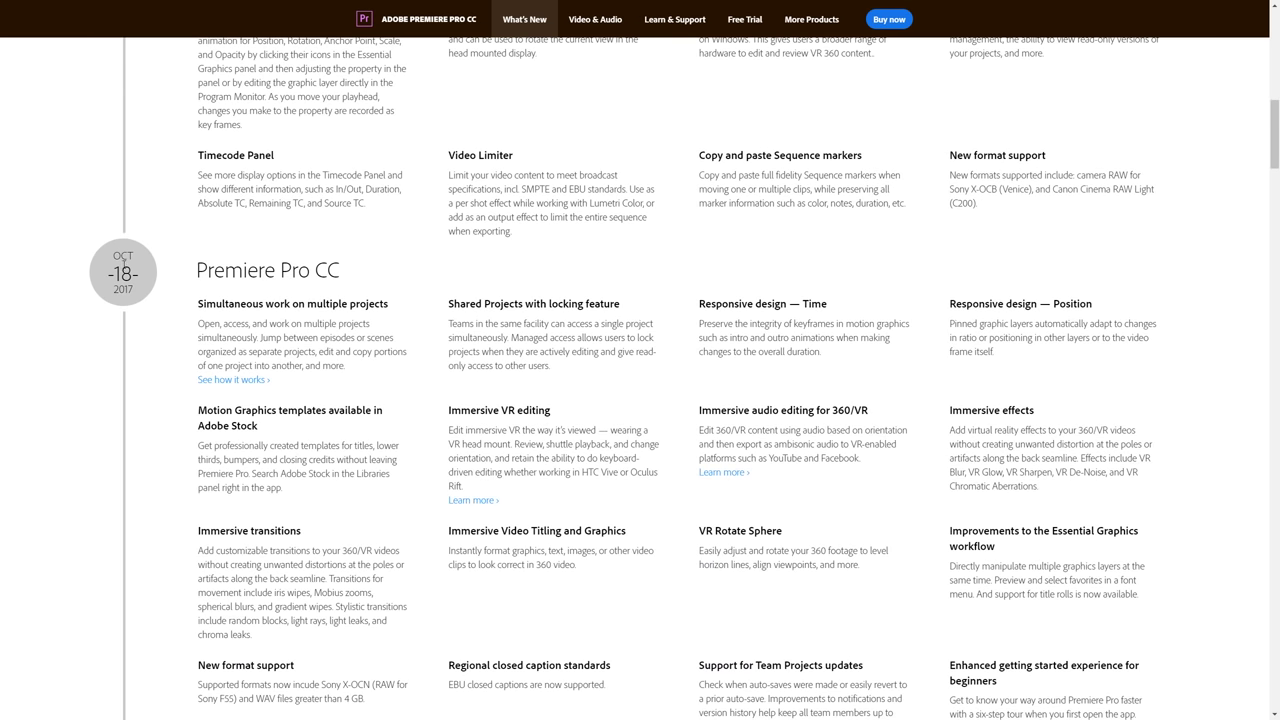
pyautogui.moveTo(116, 252); pyautogui.dragTo(137, 392)
pyautogui.scroll(-5, 174, 445)
pyautogui.scroll(10, 217, 360)
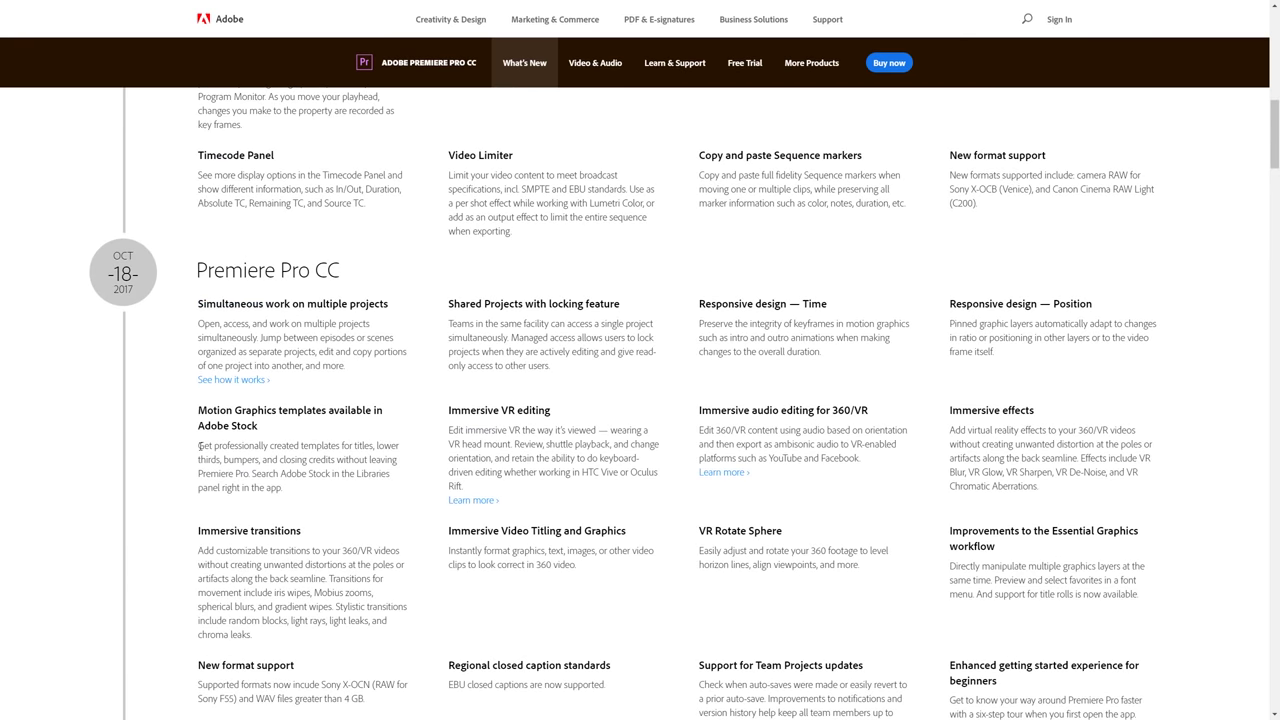
pyautogui.scroll(4, 217, 361)
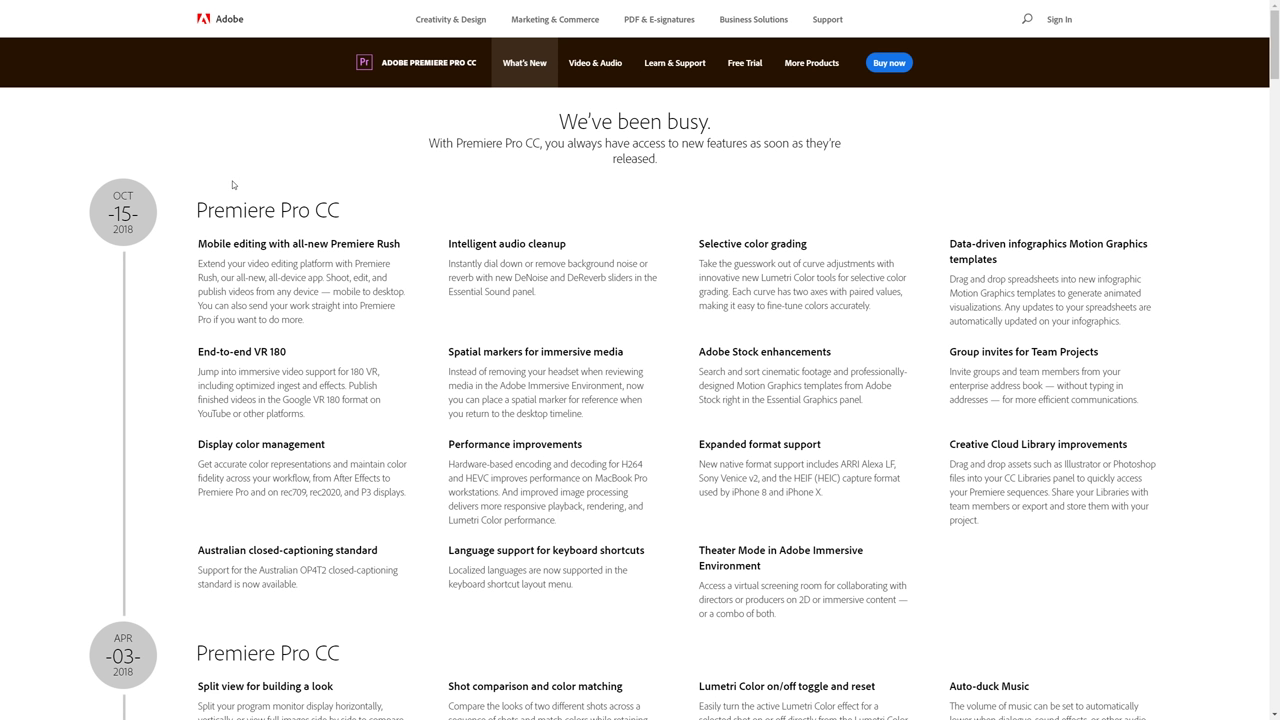
# Step: Highlight the whole October 2018 section, then the Performance improvements heading
pyautogui.moveTo(196, 210); pyautogui.dragTo(1018, 578)
pyautogui.click(1018, 578)
pyautogui.moveTo(450, 444); pyautogui.dragTo(596, 452)
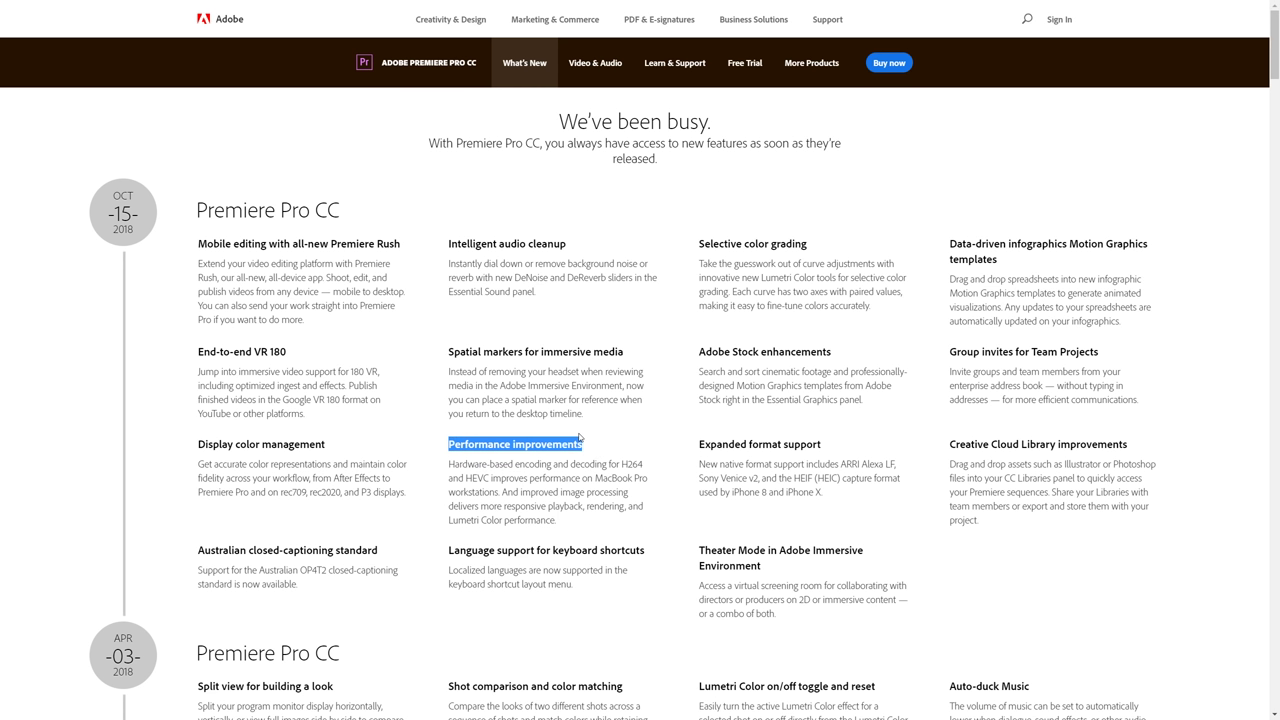
pyautogui.click(678, 413)
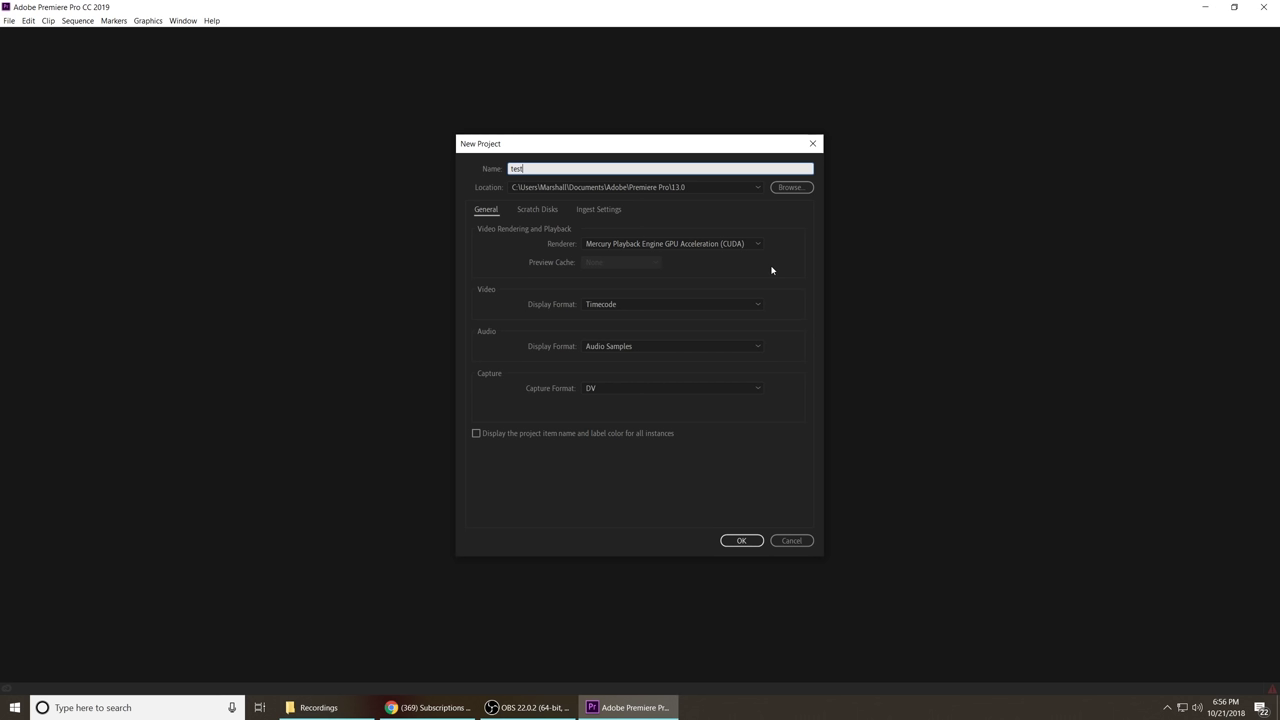
# Step: Create the test project and view the low-level exception entry in the Events log
pyautogui.click(741, 540)
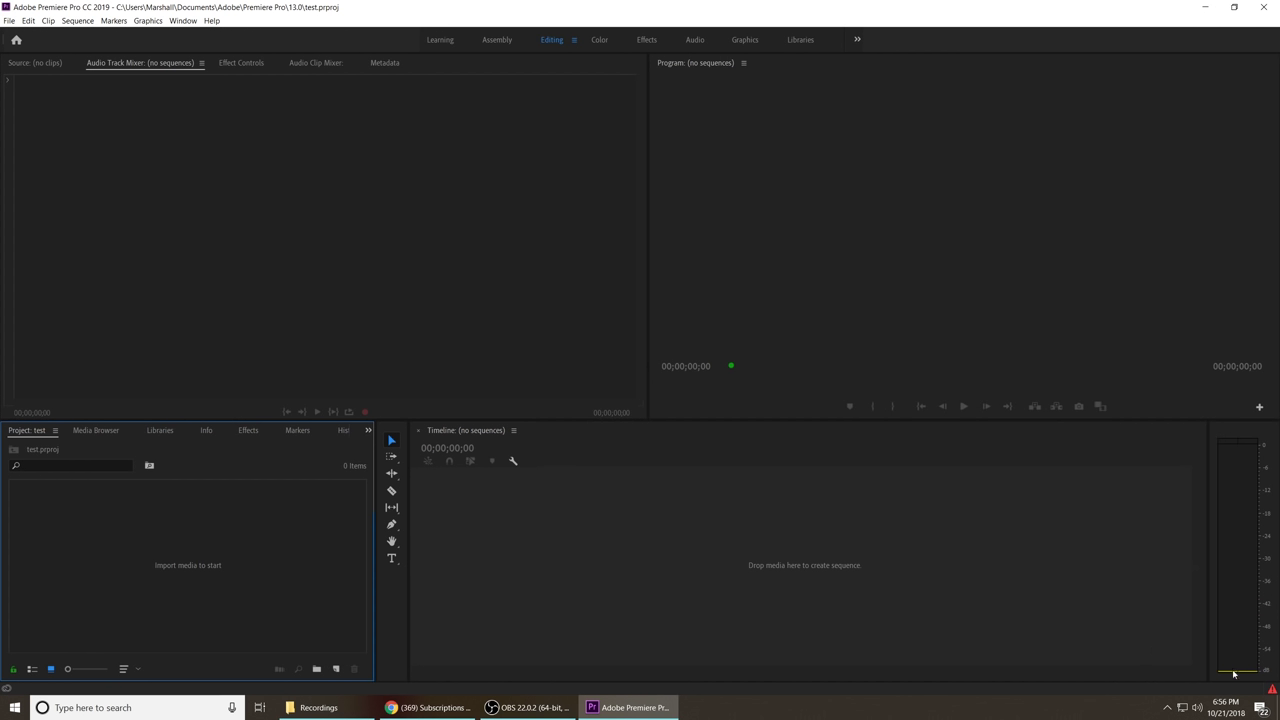
pyautogui.click(1273, 690)
pyautogui.click(1273, 690)
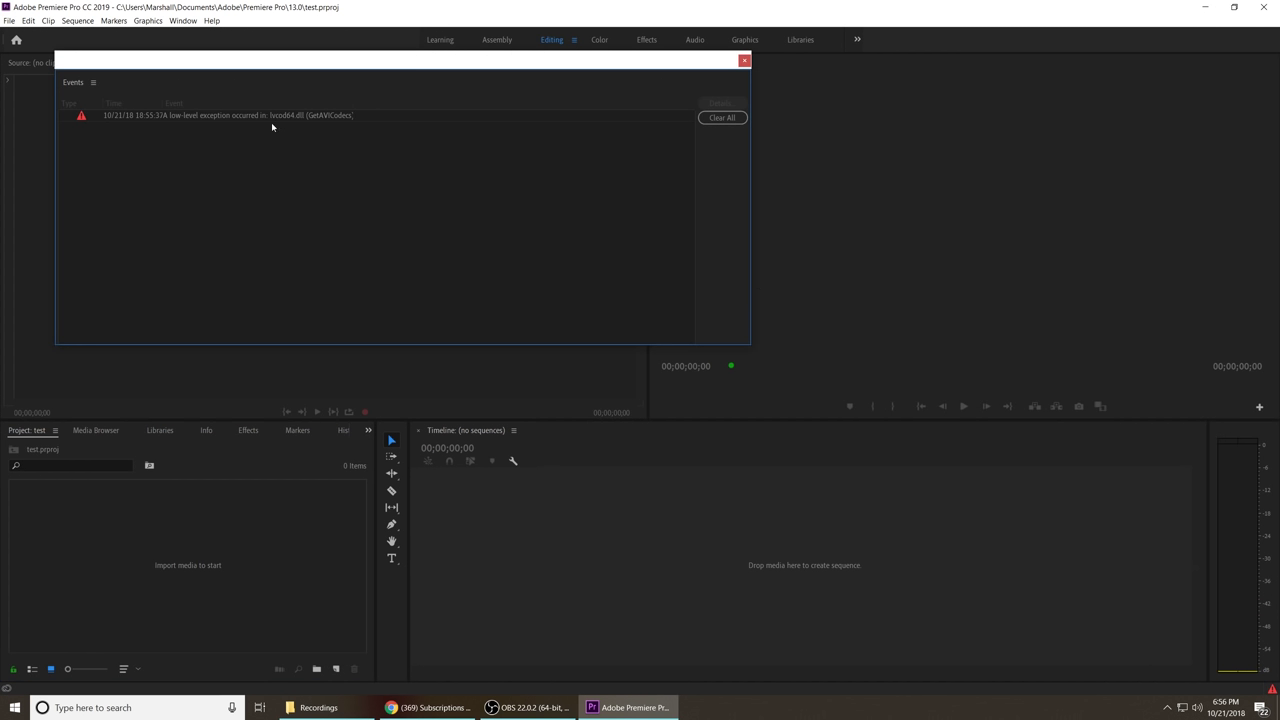
pyautogui.click(235, 116)
# Step: Move the Events log toward the centre, close it, reopen it, and dismiss it
pyautogui.moveTo(362, 61); pyautogui.dragTo(461, 195)
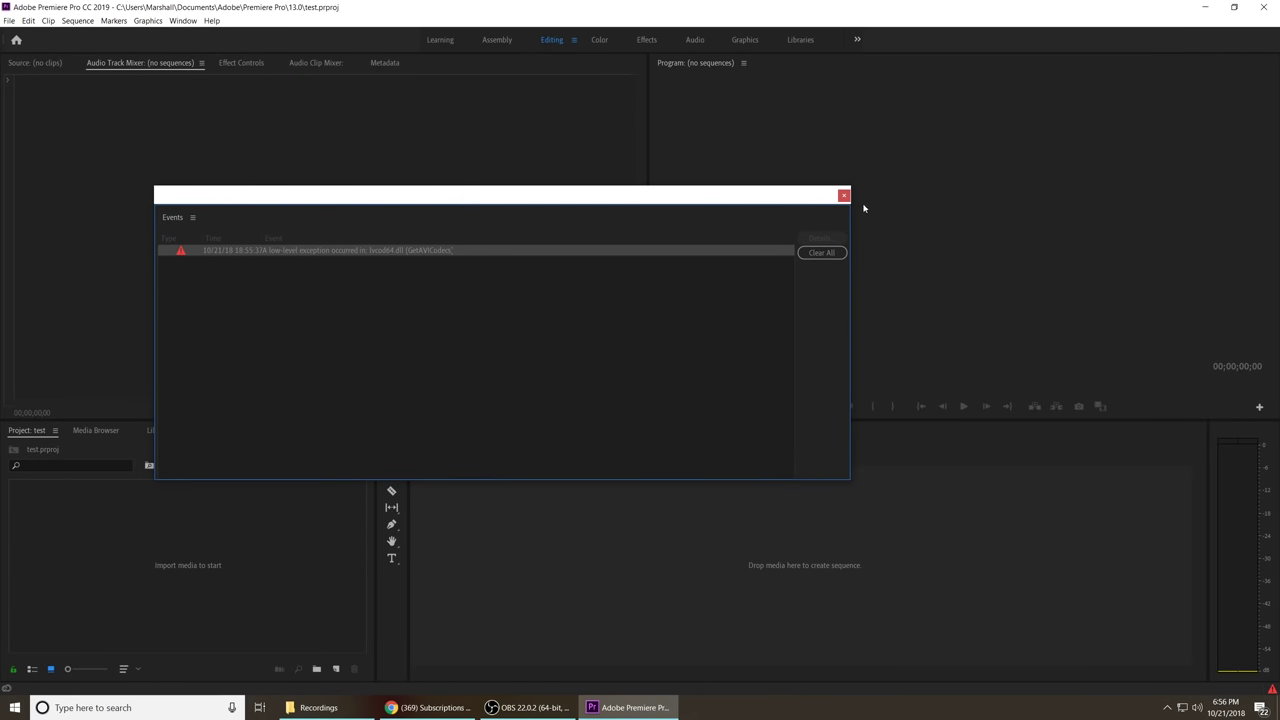
pyautogui.click(844, 197)
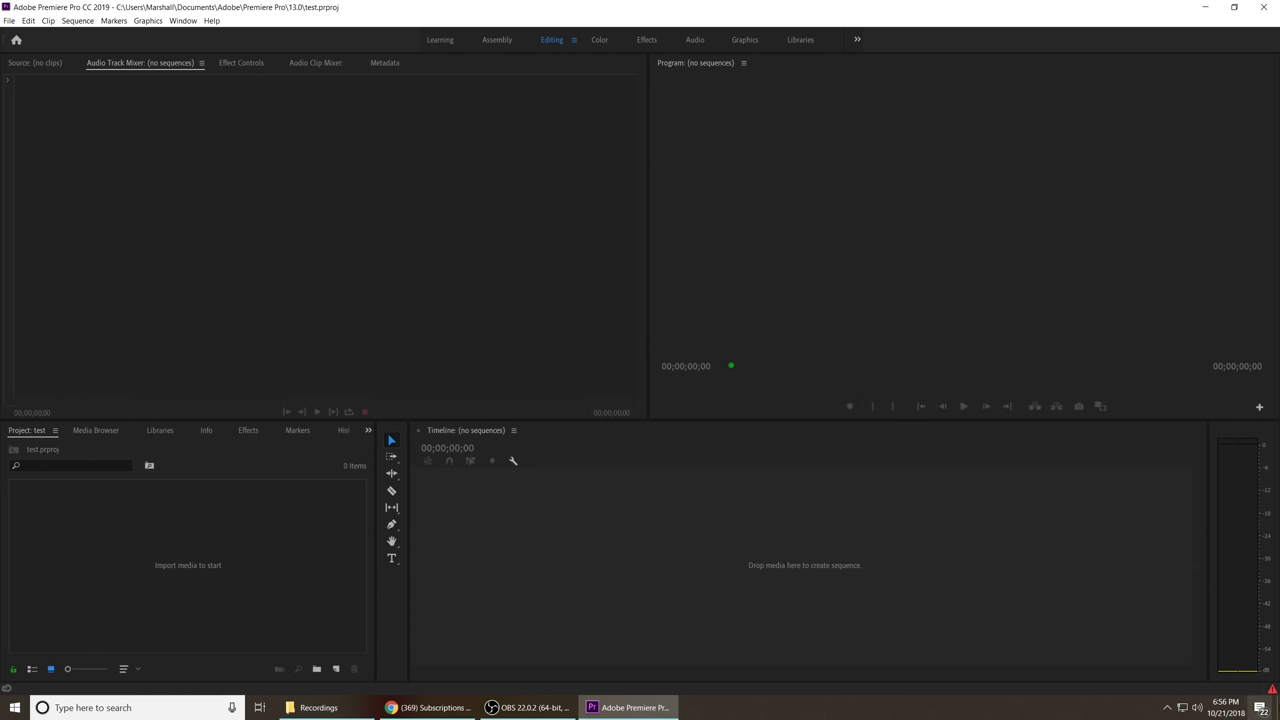
pyautogui.click(1272, 691)
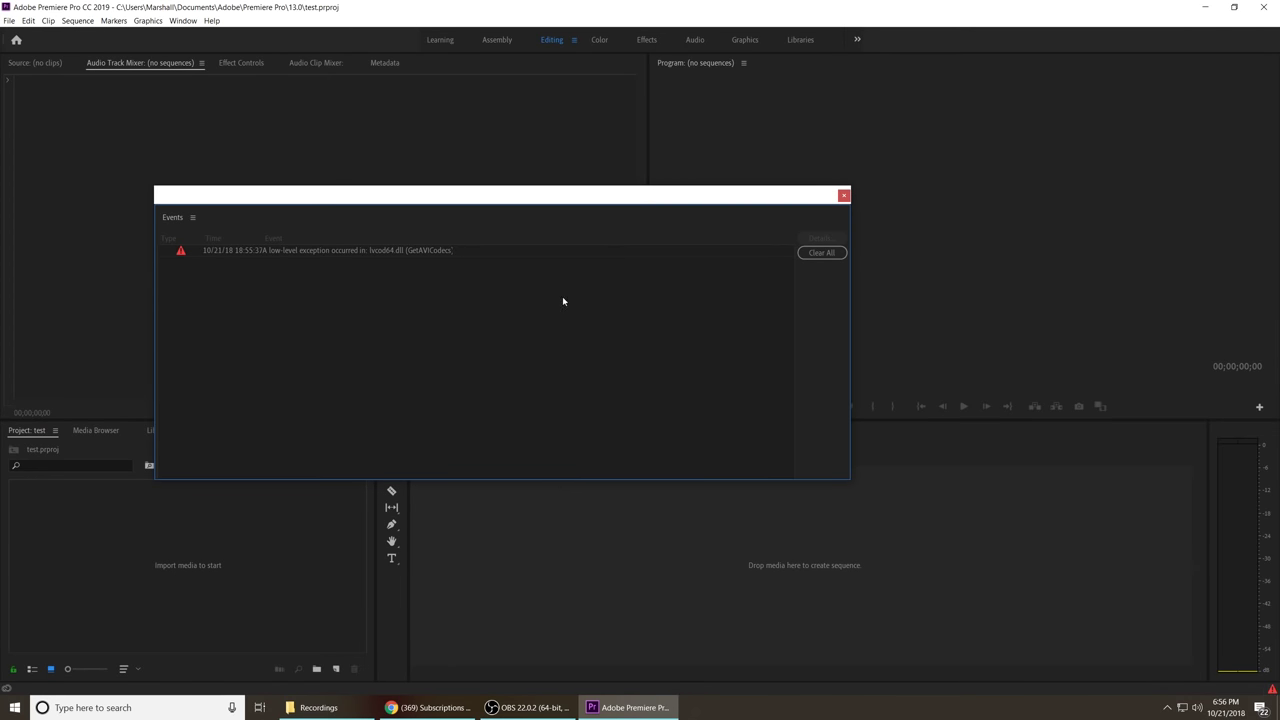
pyautogui.press('Escape')
pyautogui.click(9, 21)
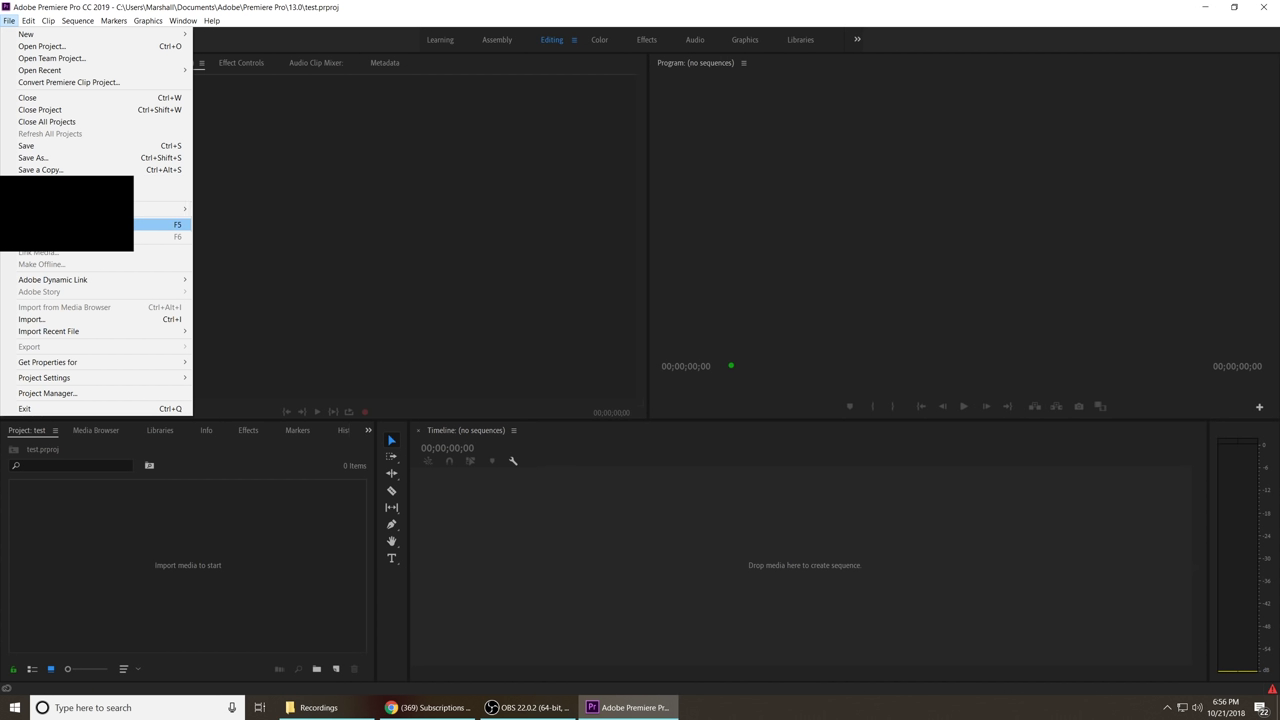
pyautogui.moveTo(137, 212)
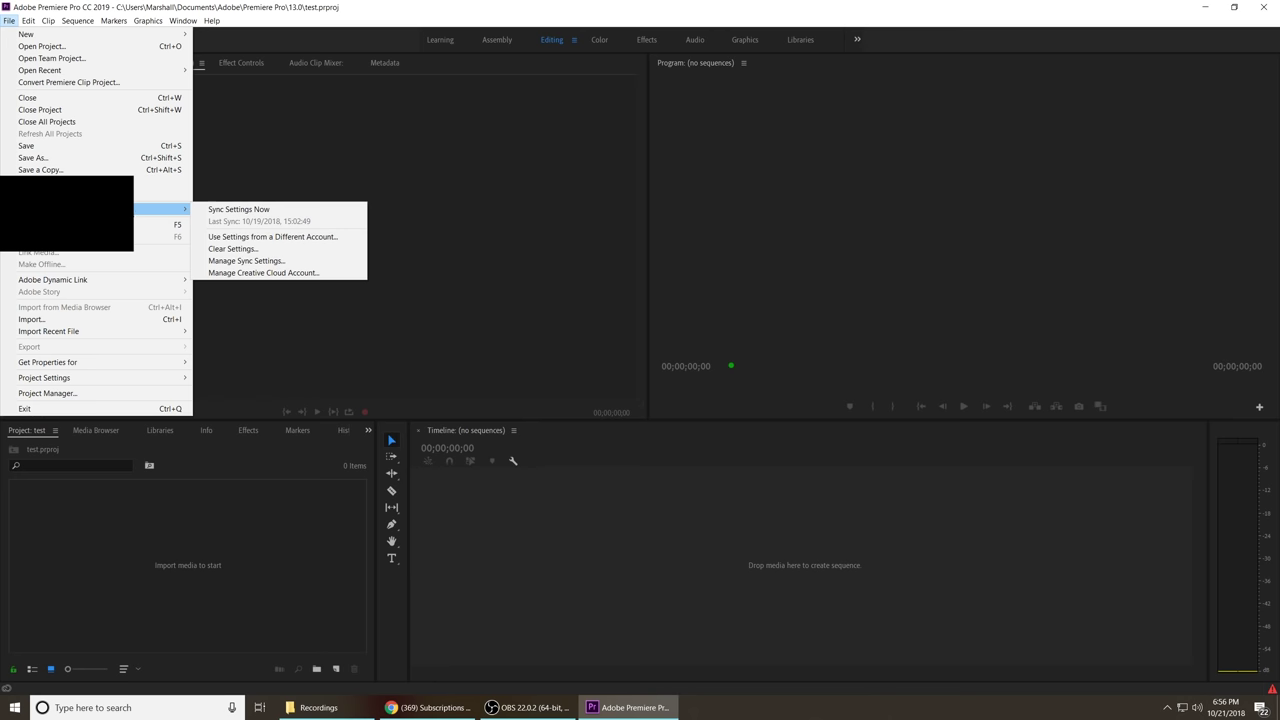
pyautogui.click(281, 212)
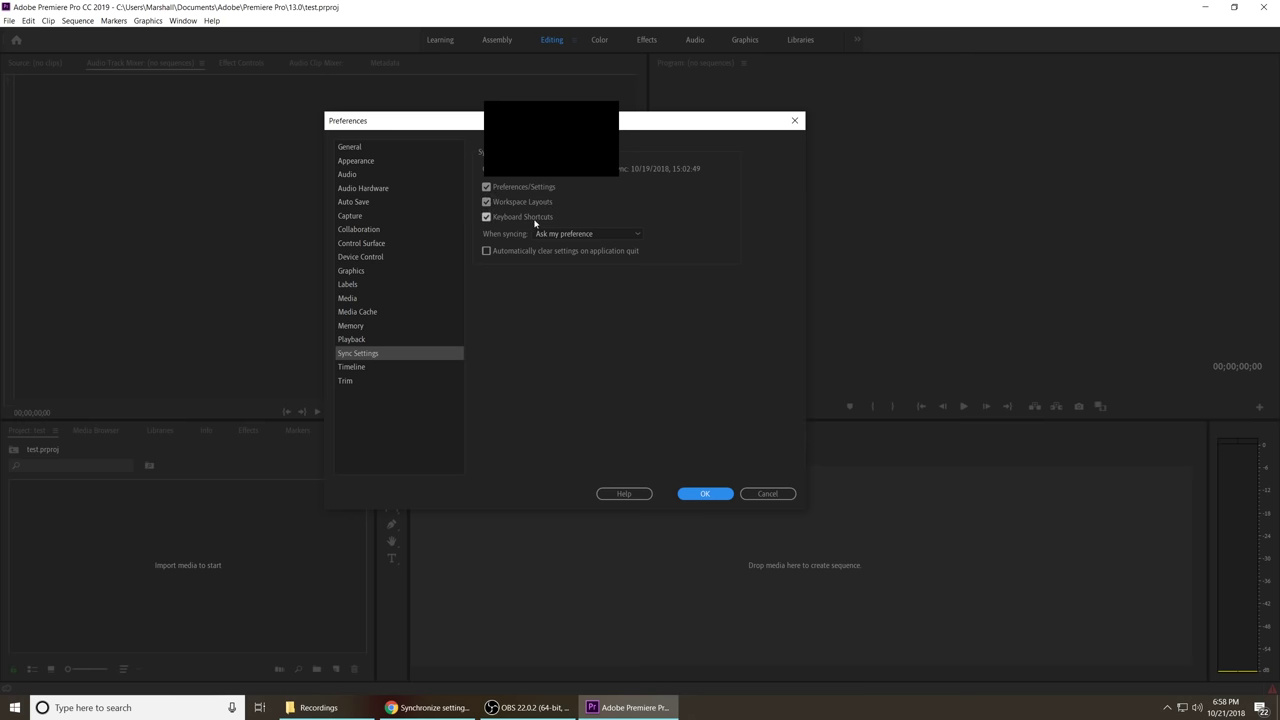
pyautogui.press('Escape')
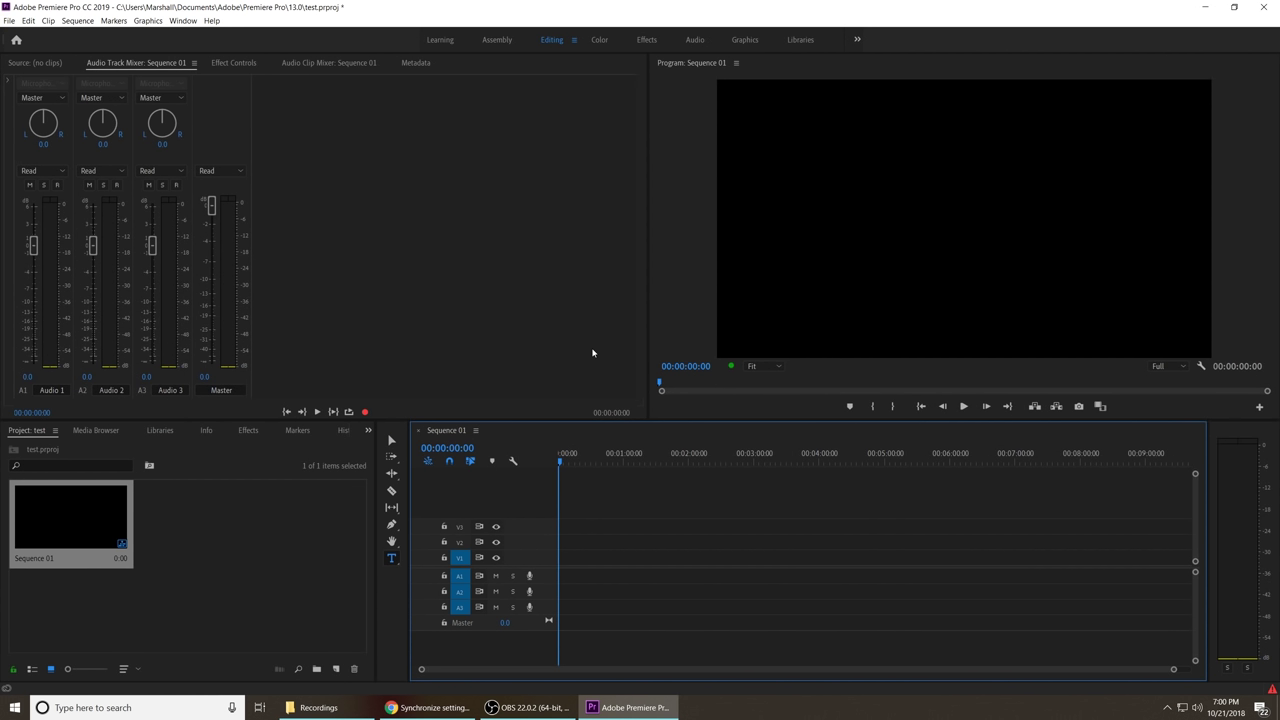
# Step: Add a text graphic with the Type tool reading 'dfgdfgddfgdfgdertertdfgdfg'
pyautogui.click(392, 562)
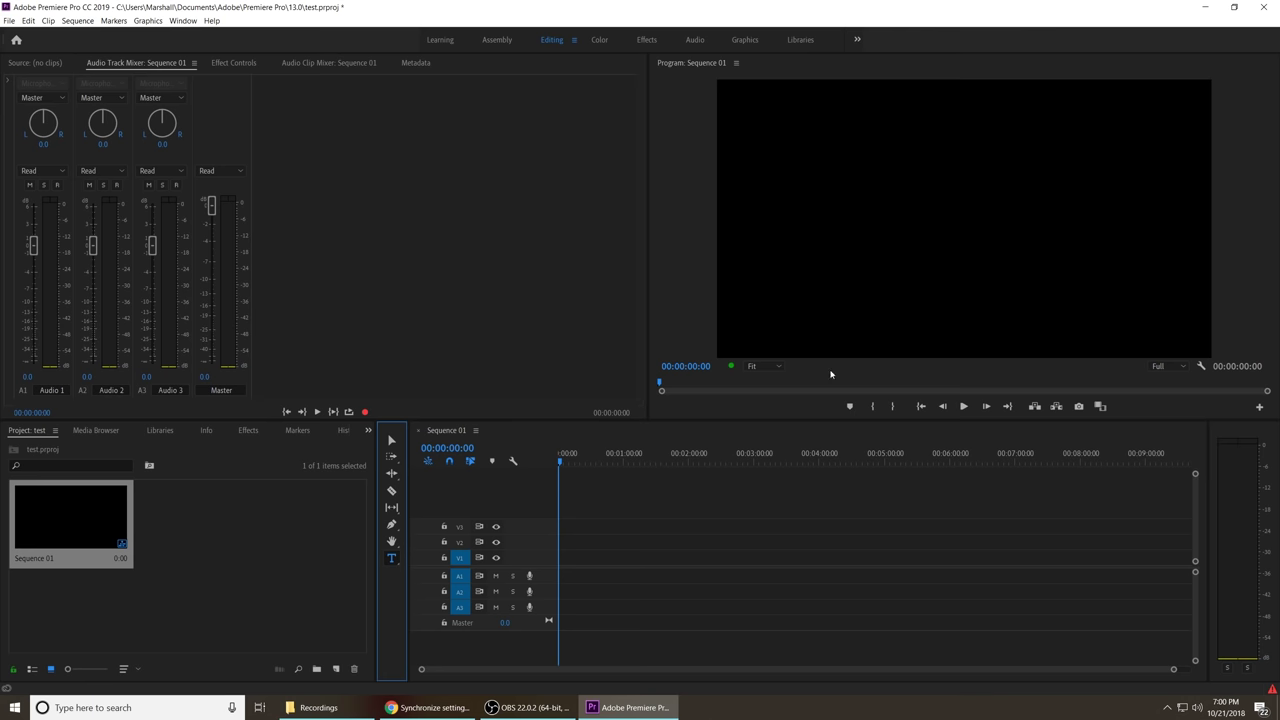
pyautogui.click(776, 285)
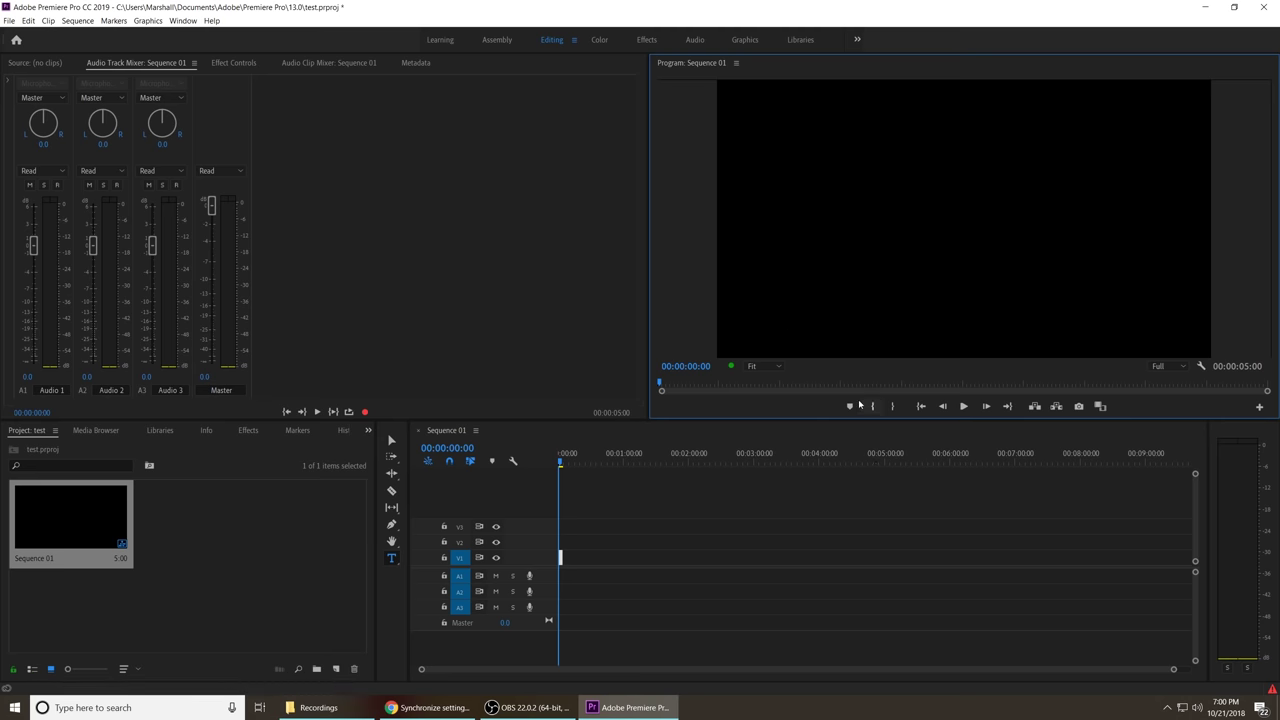
pyautogui.write('dfgdfgddfgdfgd')
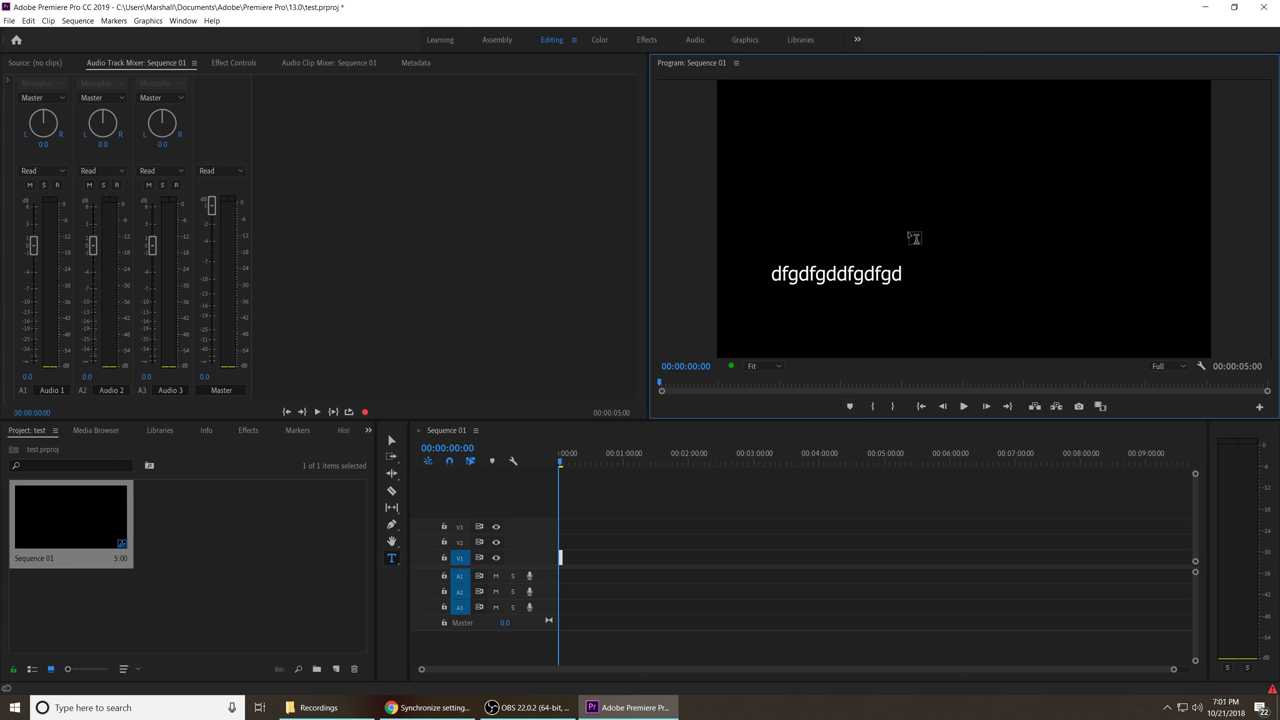
pyautogui.write('ertertdfgdfg')
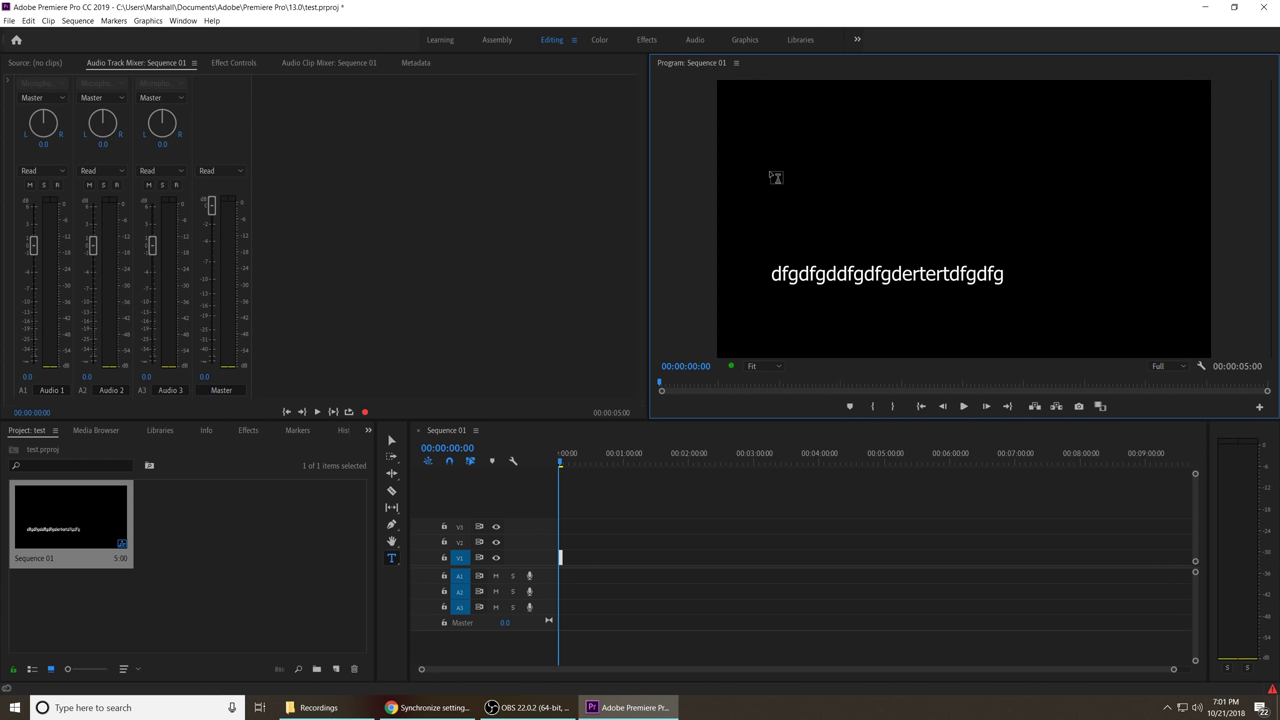
# Step: Add an upper line 'fffgdfgd' cut back to 'f', and replace the lower line with 'gdfgdfgdfgdfg'
pyautogui.click(772, 168)
pyautogui.write('fffgdfgd')
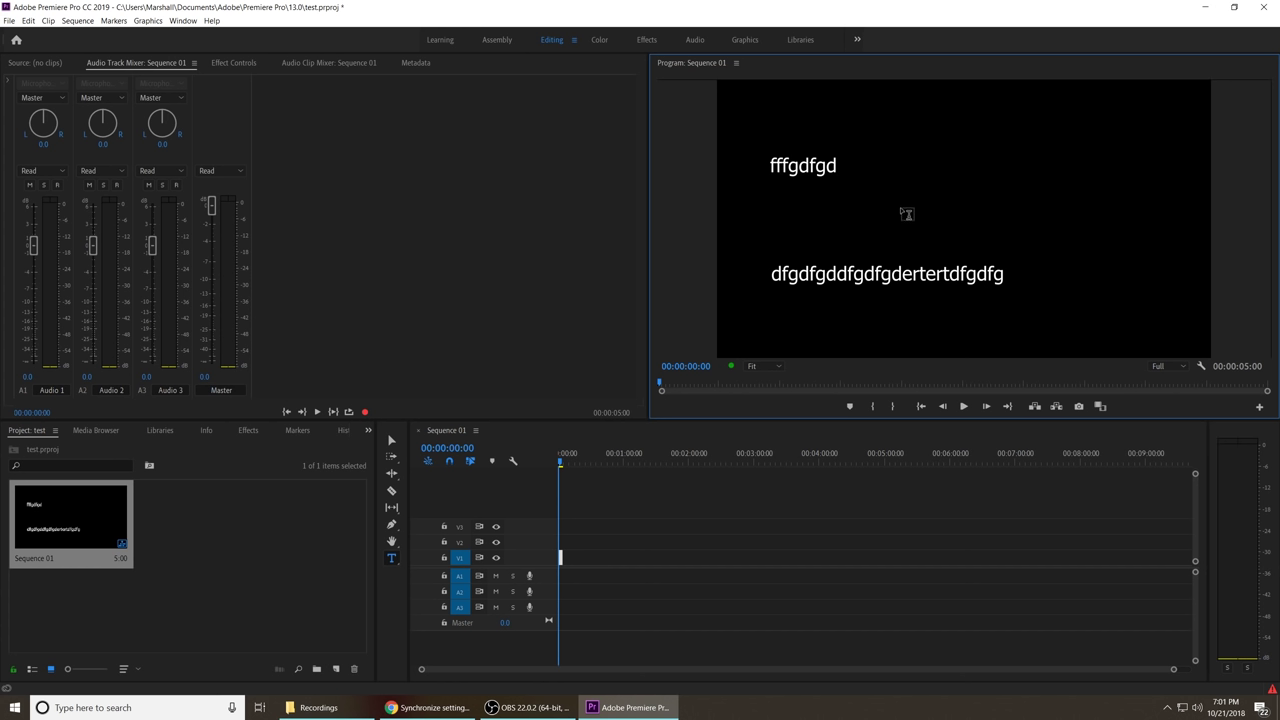
pyautogui.hotkey('ctrl', 'z')
pyautogui.doubleClick(1008, 276)
pyautogui.write('gdfgdfgdfgdfg')
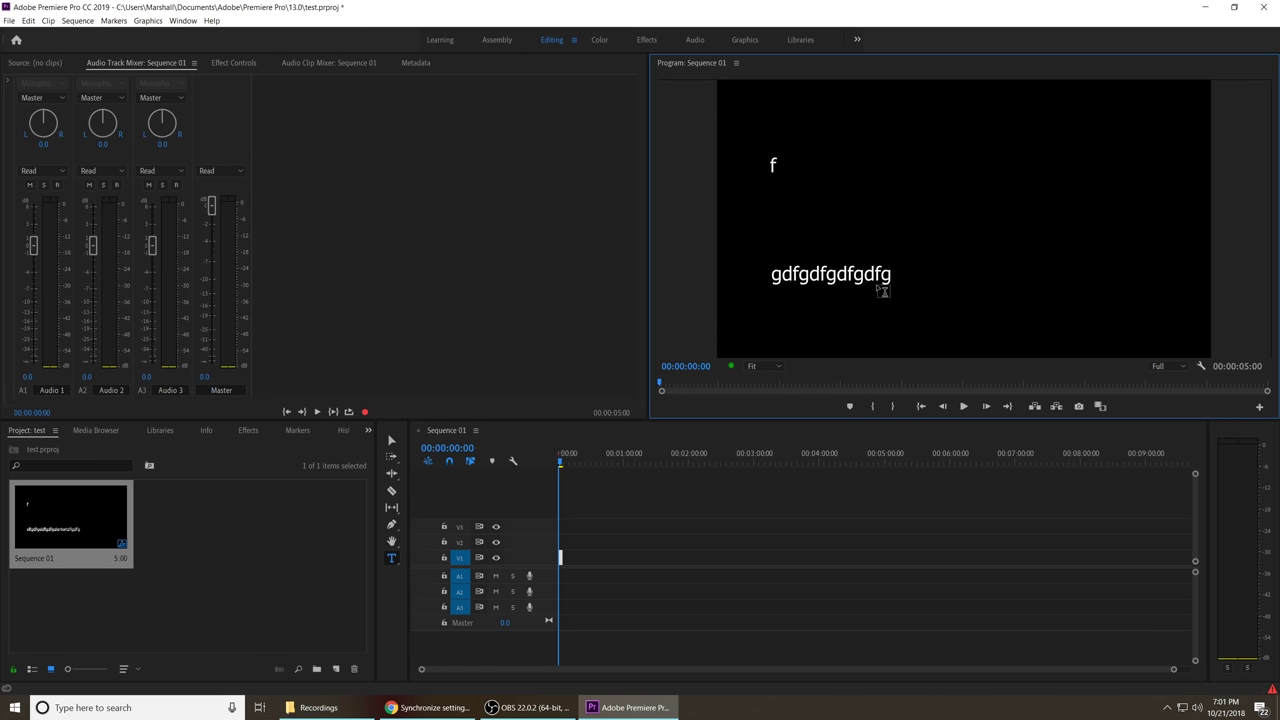
# Step: Select the graphic clip and hide the Program Monitor's transport controls
pyautogui.click(897, 607)
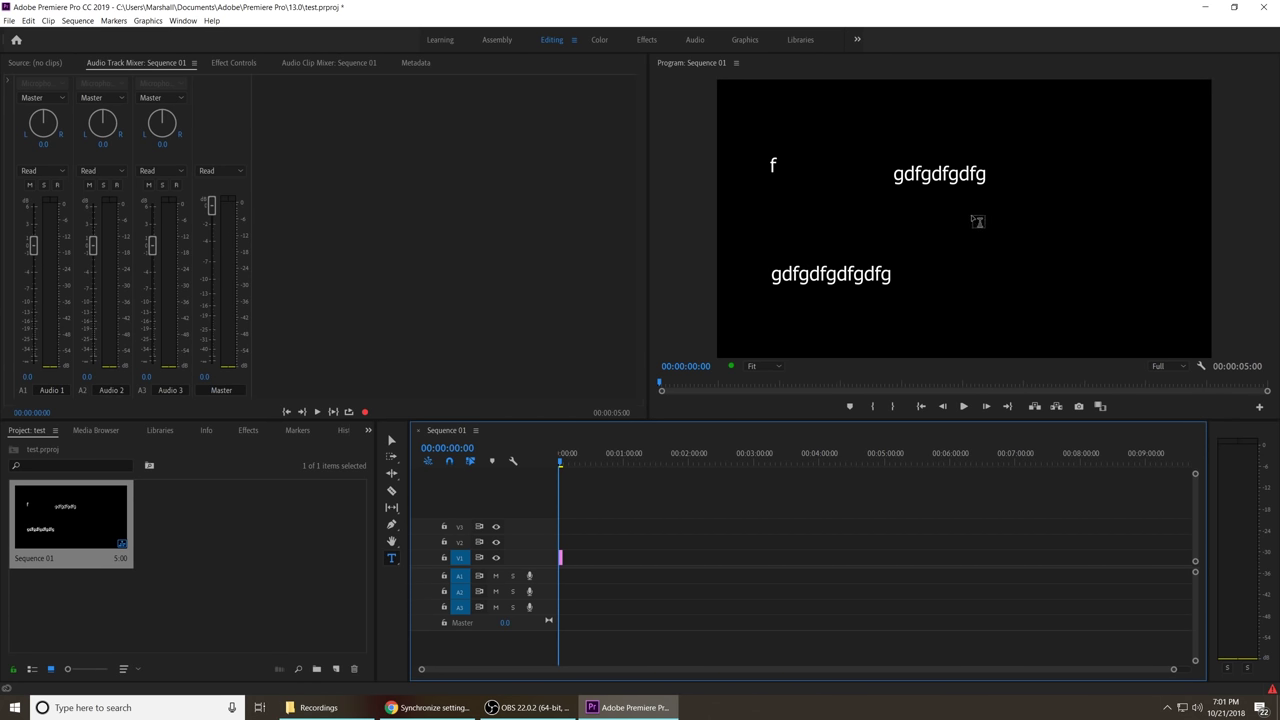
pyautogui.click(1201, 366)
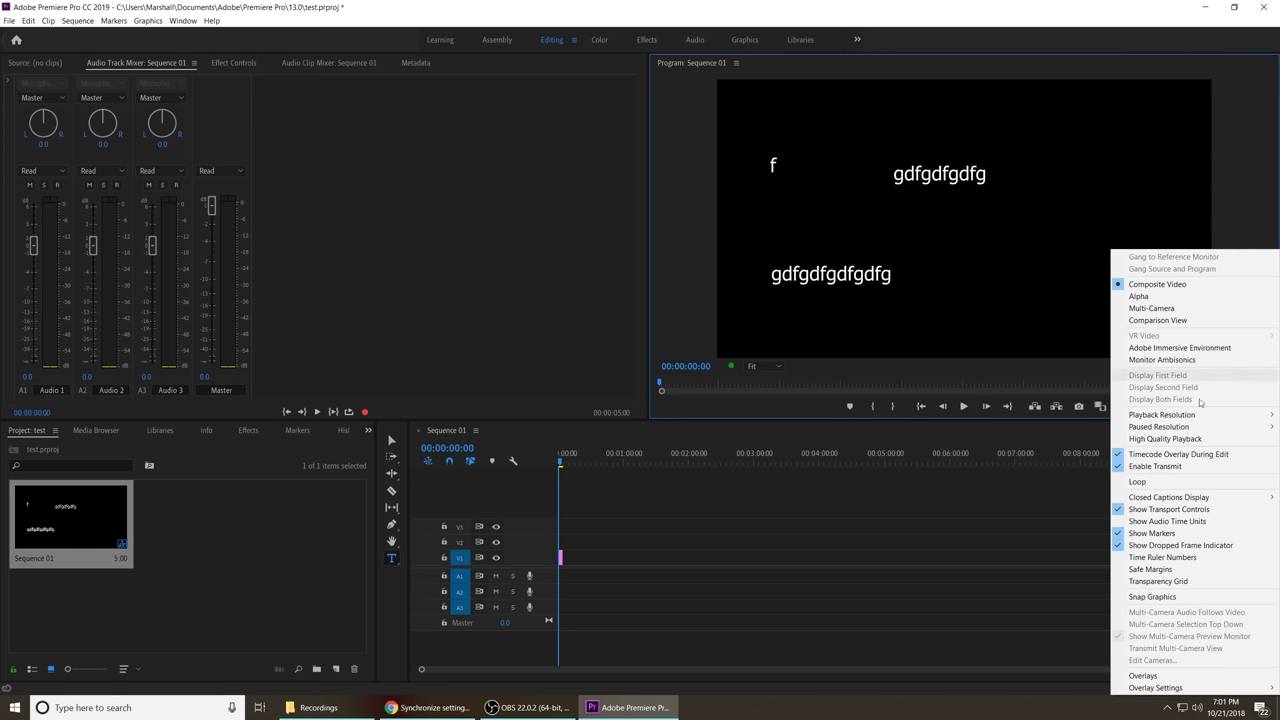
pyautogui.click(1144, 513)
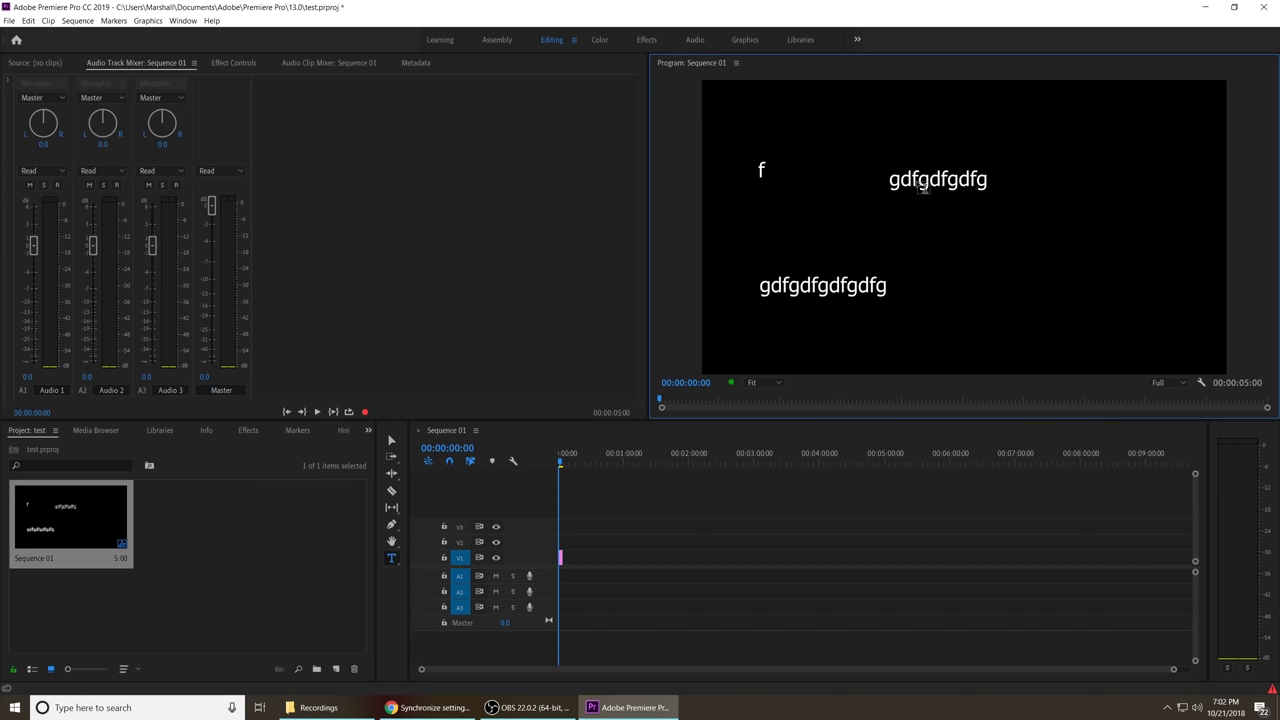
# Step: Select text in the existing lines and add a new line 'fsdfsdfs' between them
pyautogui.moveTo(782, 294); pyautogui.dragTo(854, 289)
pyautogui.click(893, 177)
pyautogui.moveTo(893, 177); pyautogui.dragTo(986, 181)
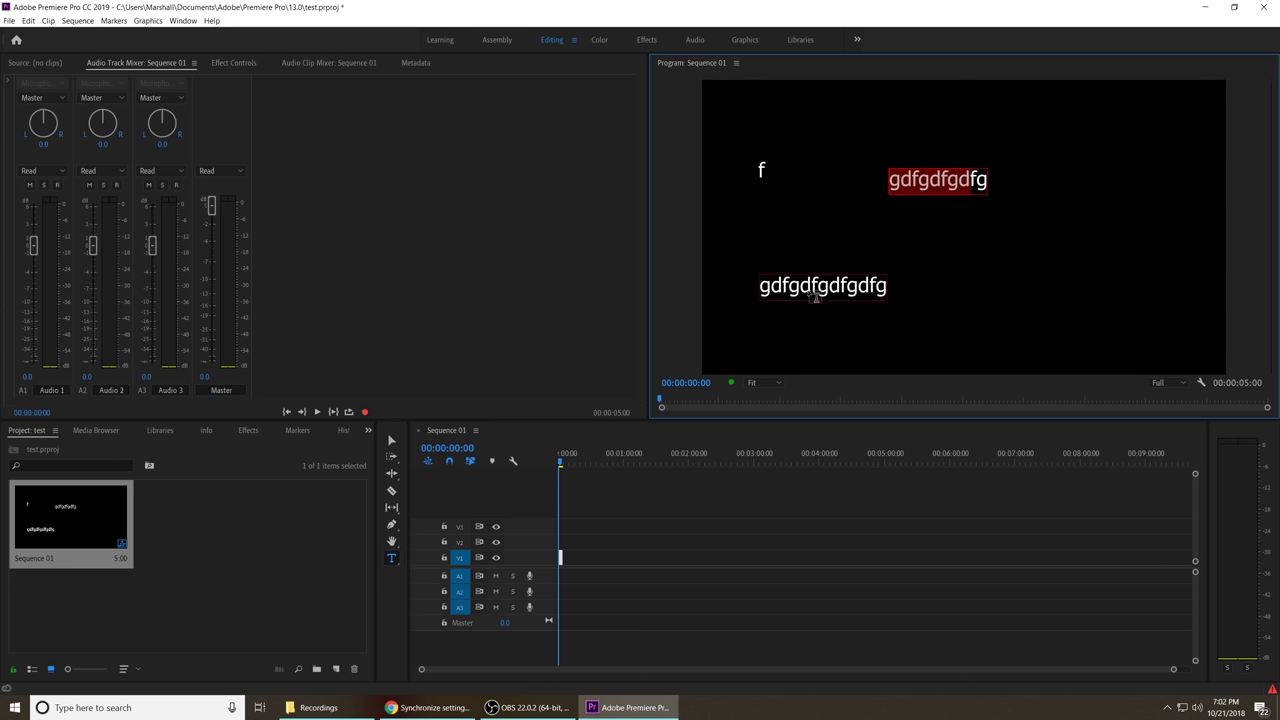
pyautogui.click(806, 212)
pyautogui.write('fsdfsdfs')
pyautogui.click(915, 180)
pyautogui.click(688, 330)
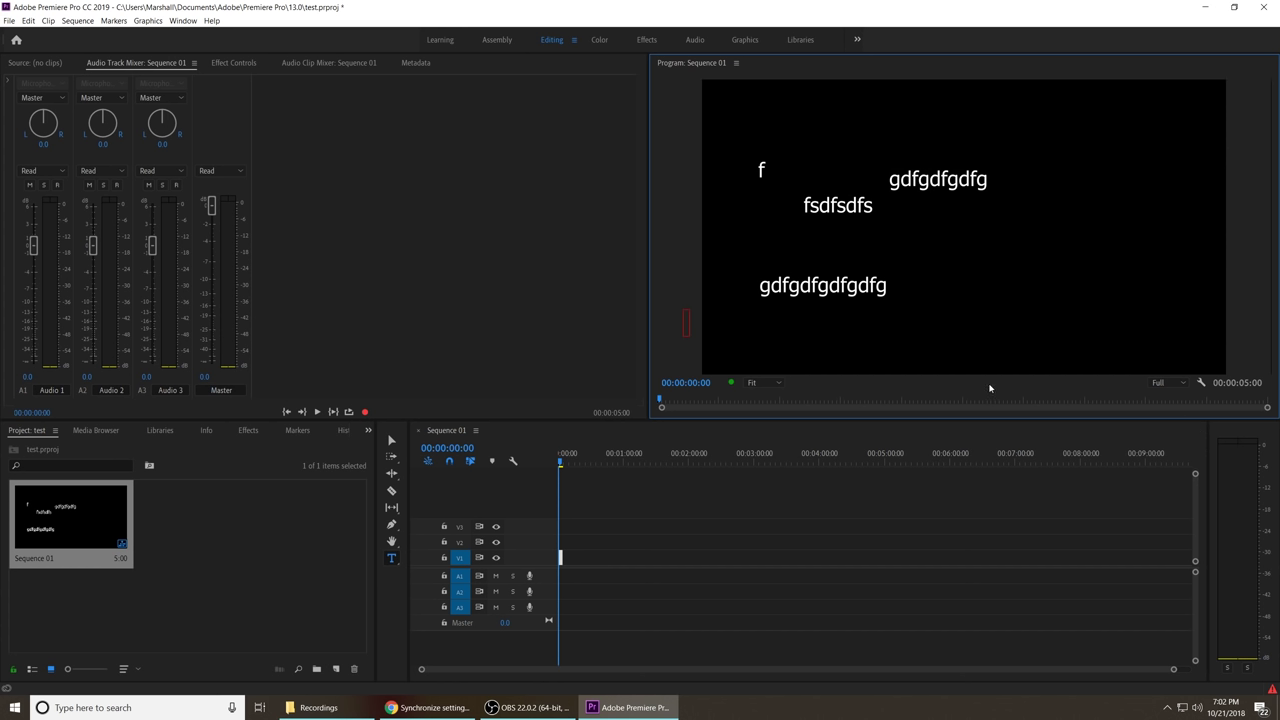
# Step: Show the Program Monitor transport controls again, then hide them once more
pyautogui.click(1203, 383)
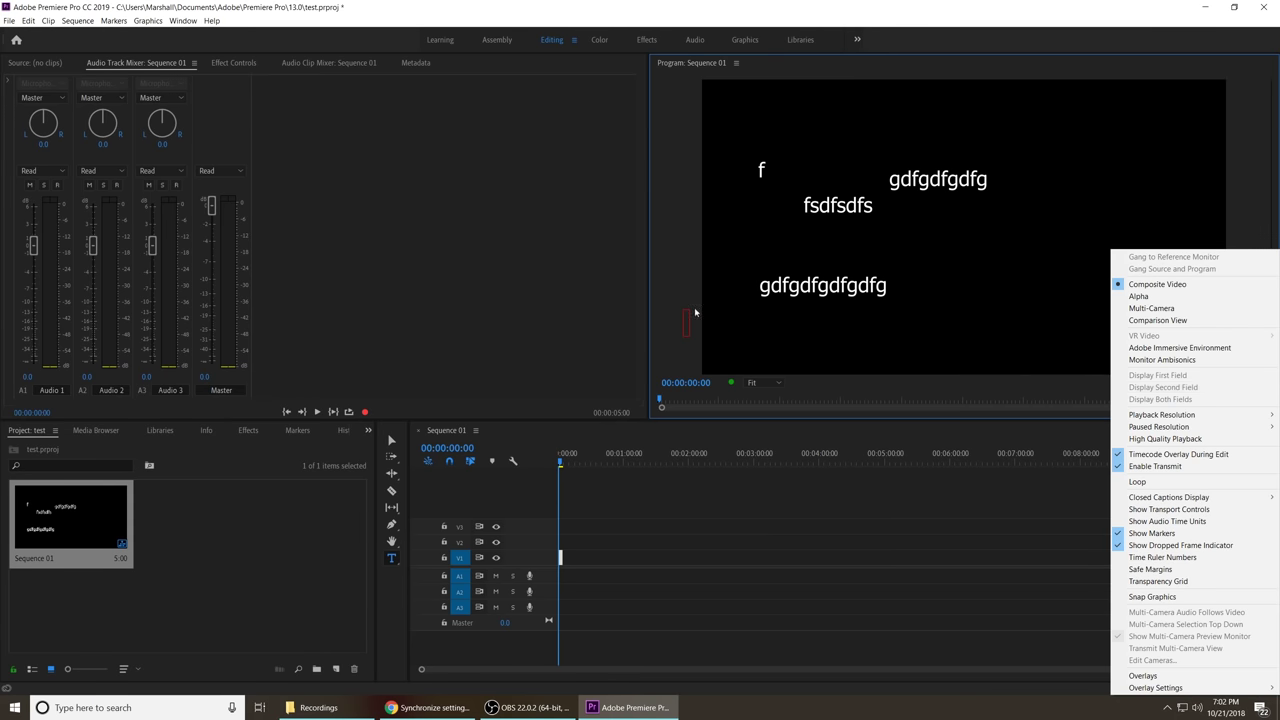
pyautogui.click(1093, 384)
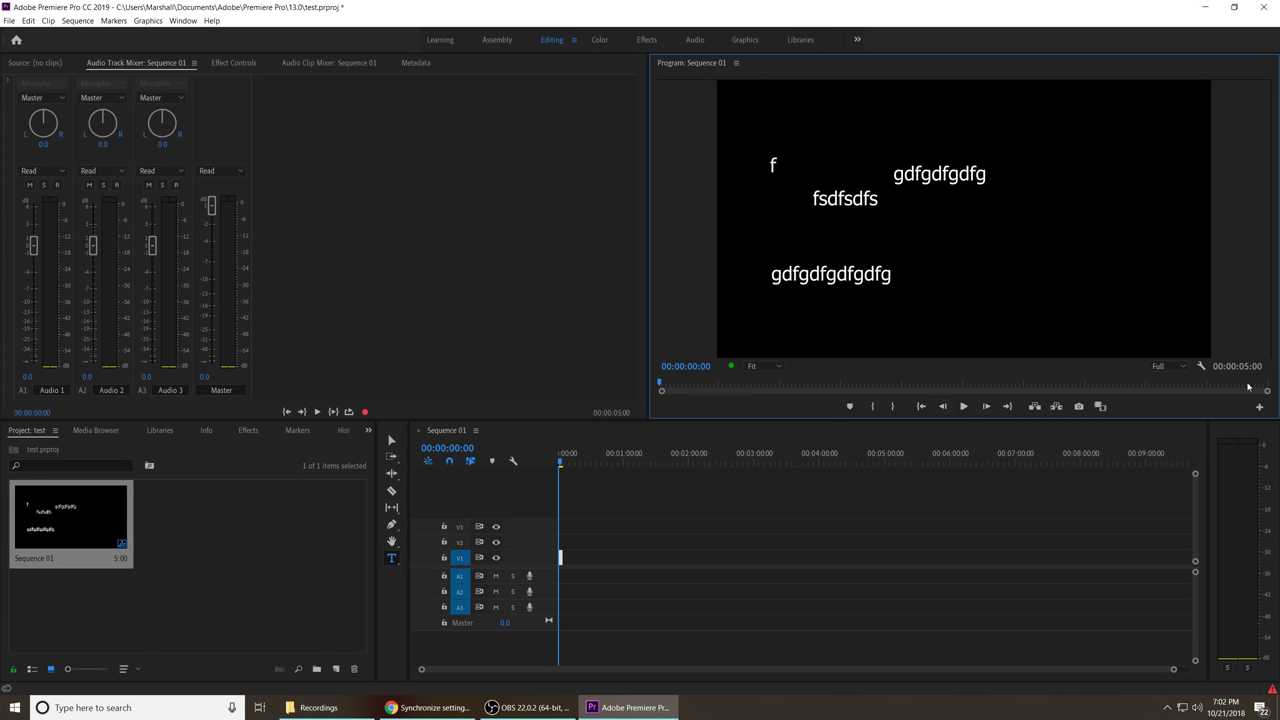
pyautogui.click(1201, 366)
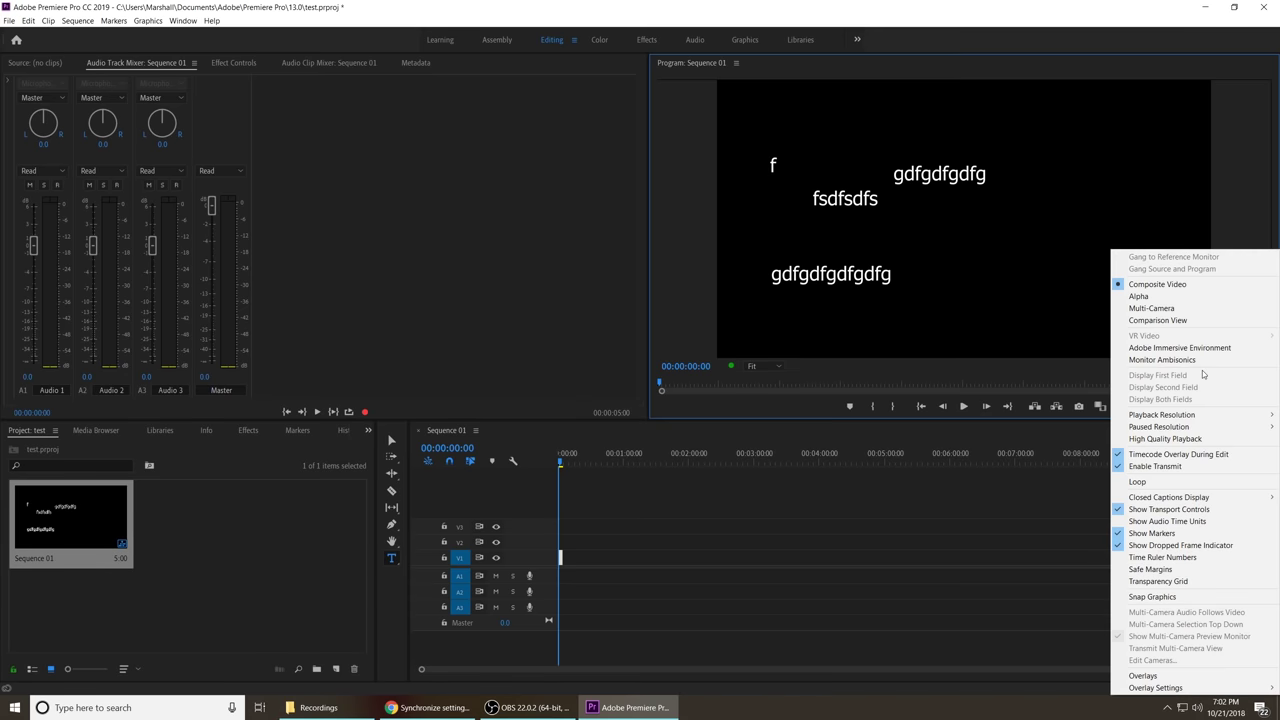
pyautogui.click(1165, 509)
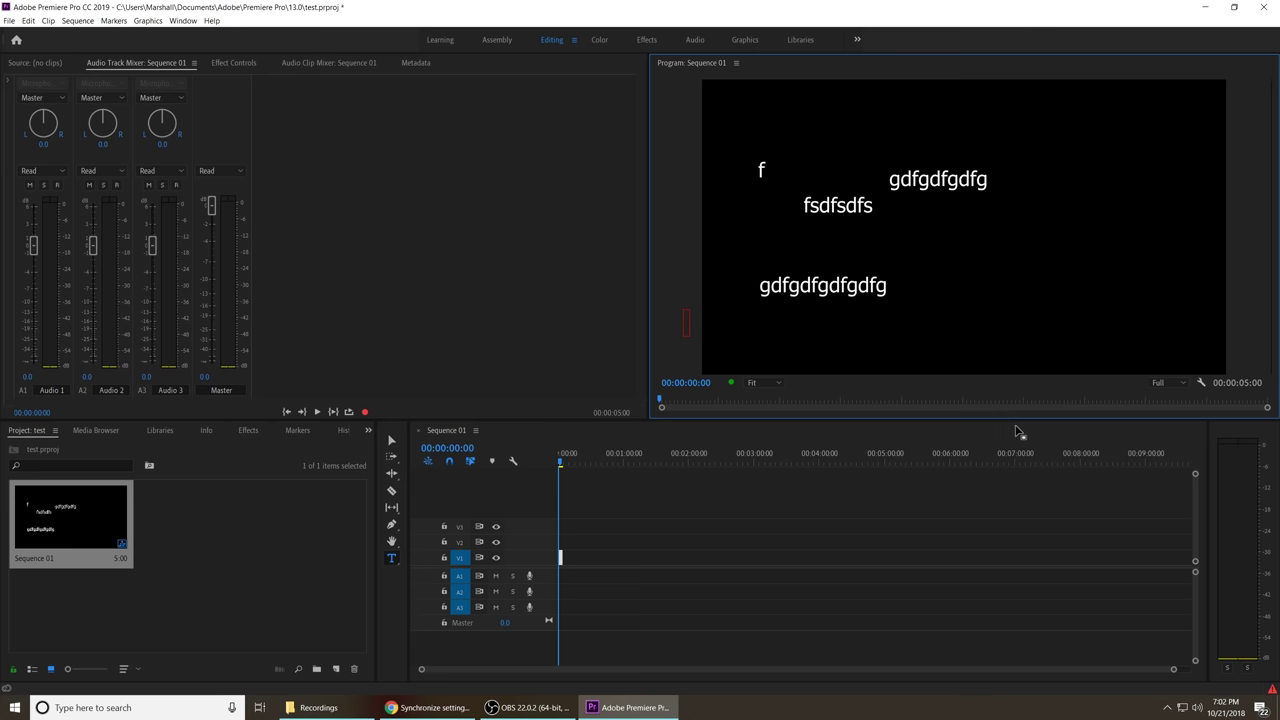
# Step: Add the text line 'cvbcvbcvbcvbdfgdf' right of centre and return to the Selection tool
pyautogui.click(956, 244)
pyautogui.write('cvbcvbcvb')
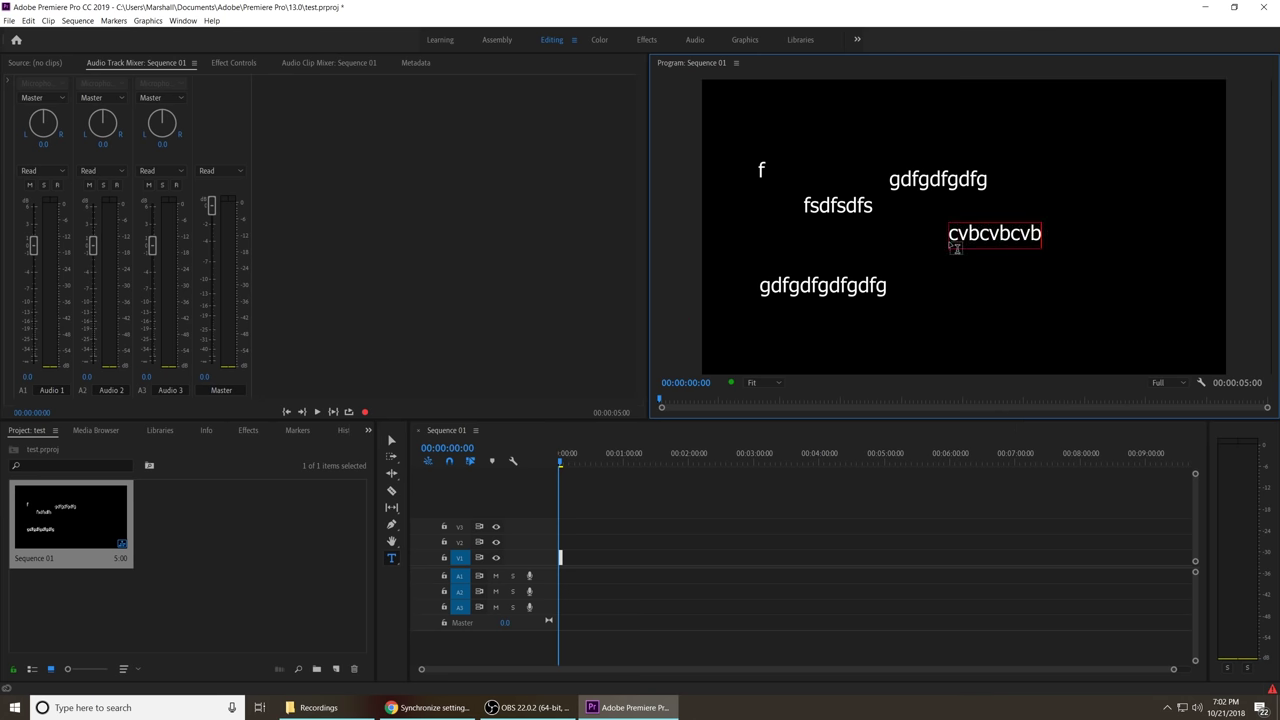
pyautogui.write('cvbdfgdf')
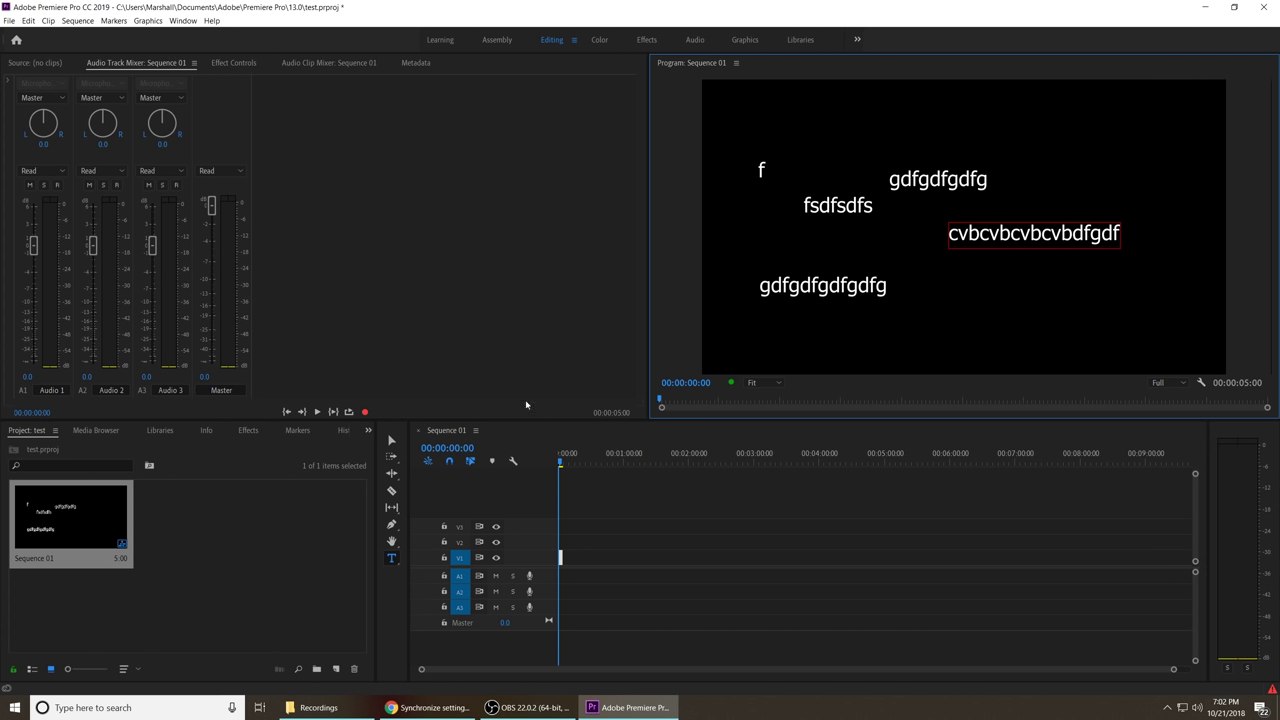
pyautogui.click(392, 441)
pyautogui.click(1148, 253)
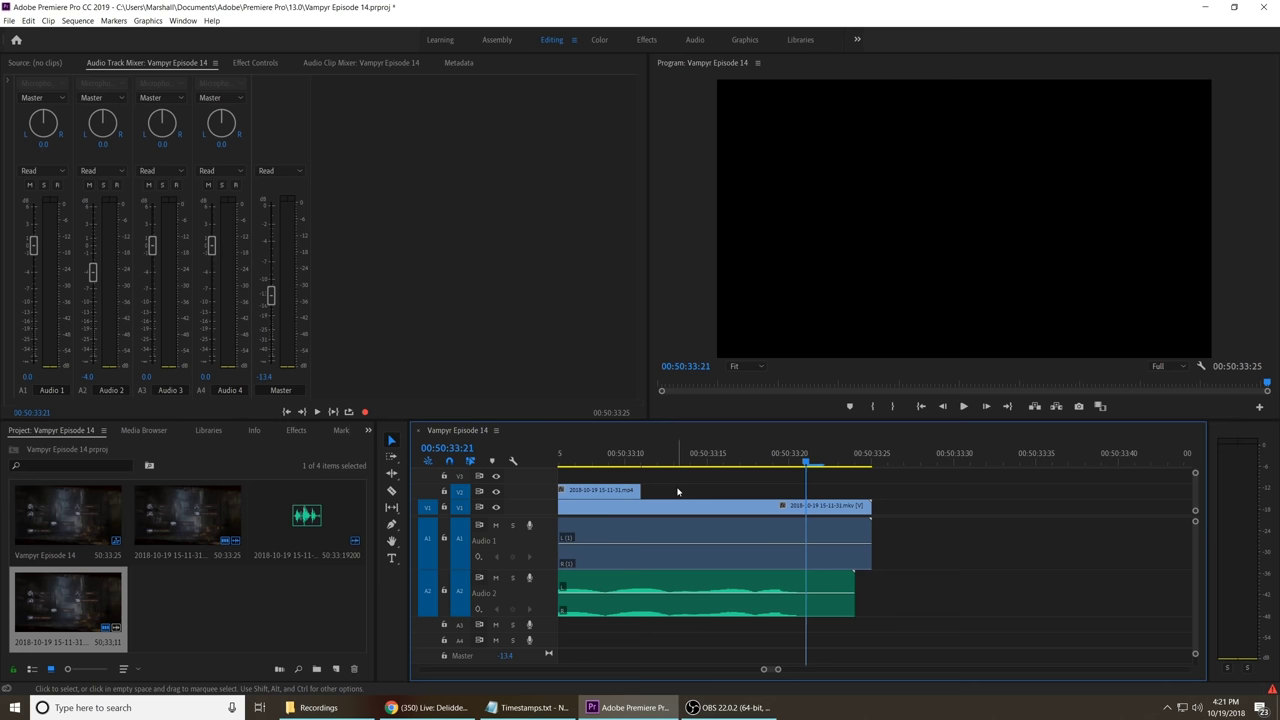
# Step: Play the MKV sequence and step frame by frame onto its solid red end frames
pyautogui.press('space')
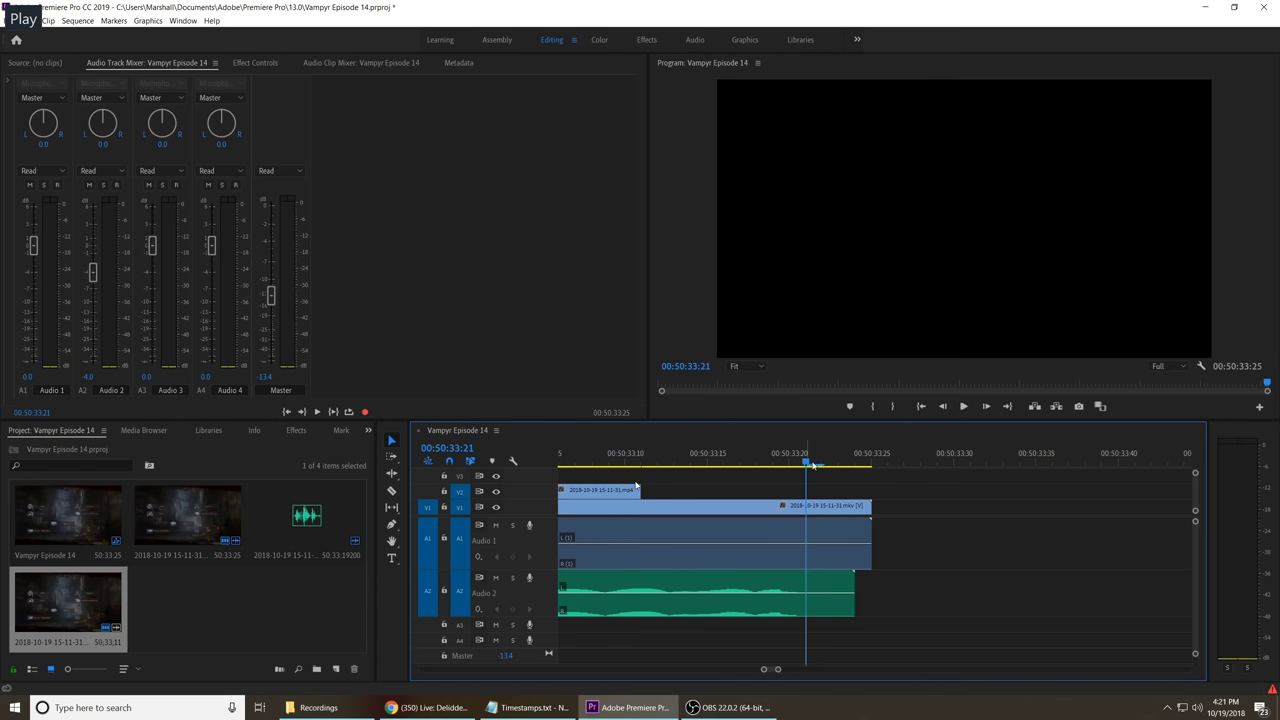
pyautogui.press('Left')
pyautogui.press('Left')
pyautogui.press('Left')
pyautogui.press('Left')
pyautogui.press('Left')
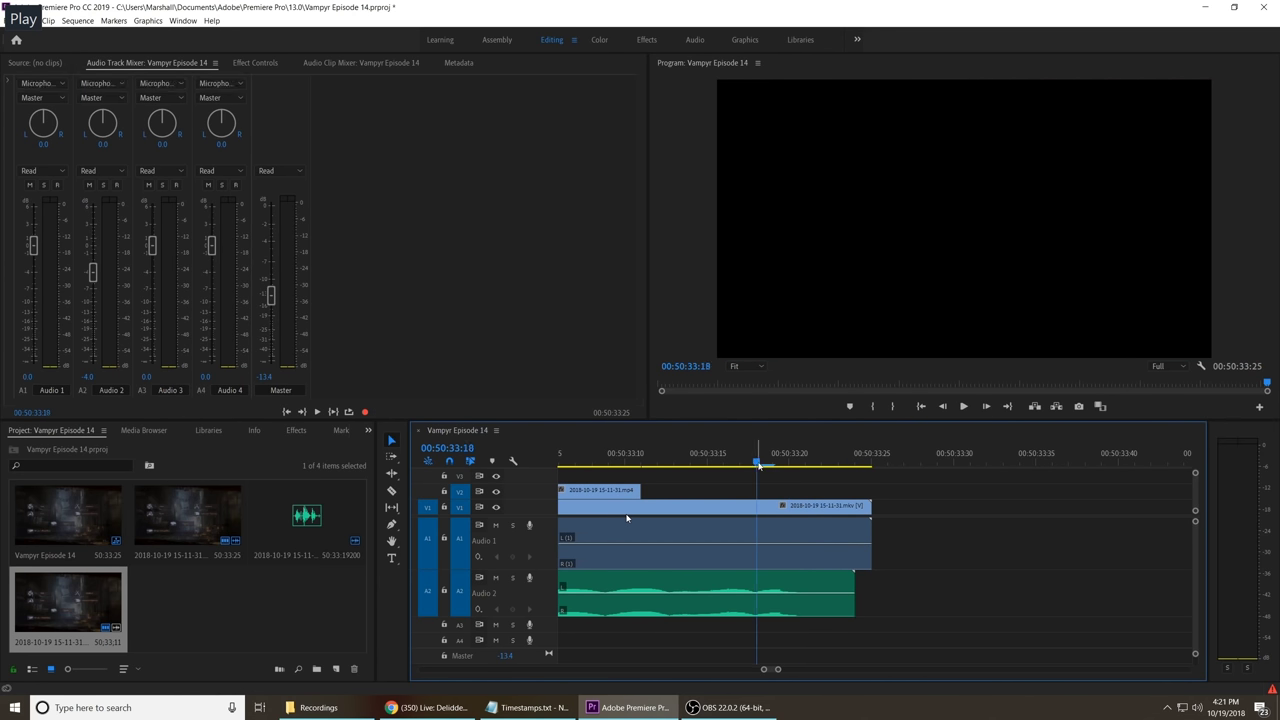
pyautogui.press('Right')
pyautogui.press('Right')
pyautogui.press('Right')
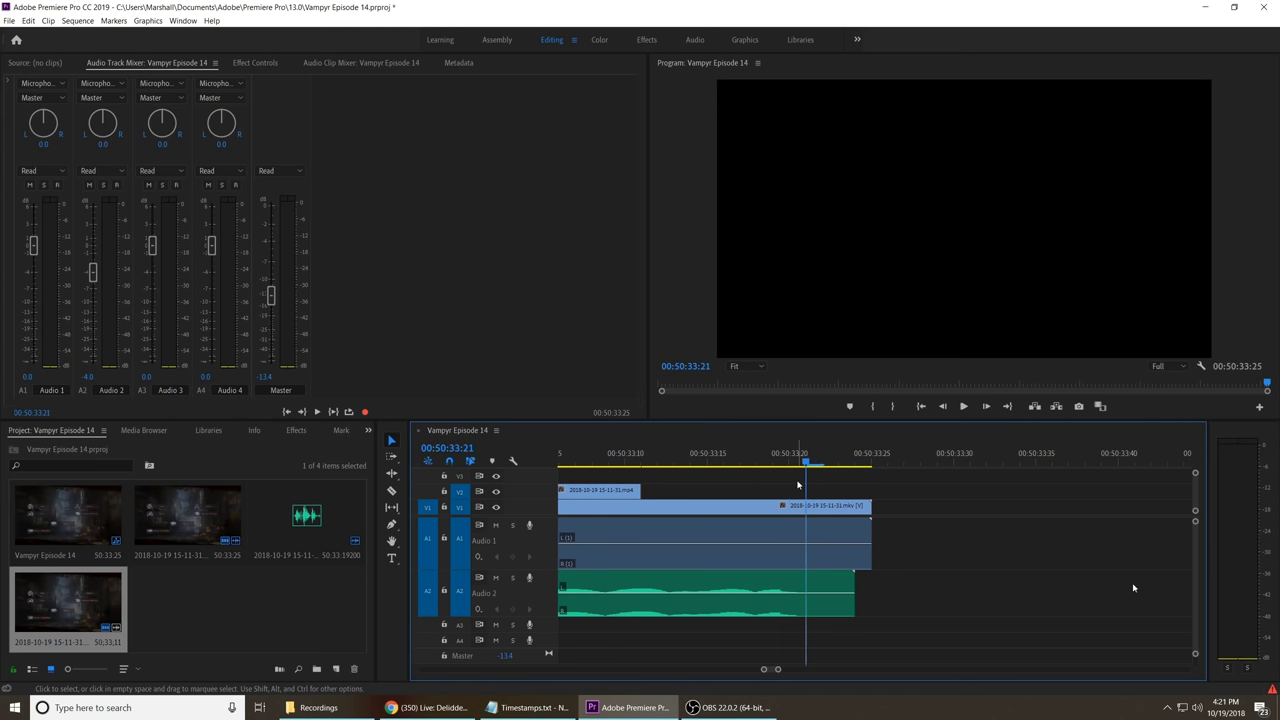
pyautogui.press('Right')
pyautogui.press('Right')
pyautogui.press('Right')
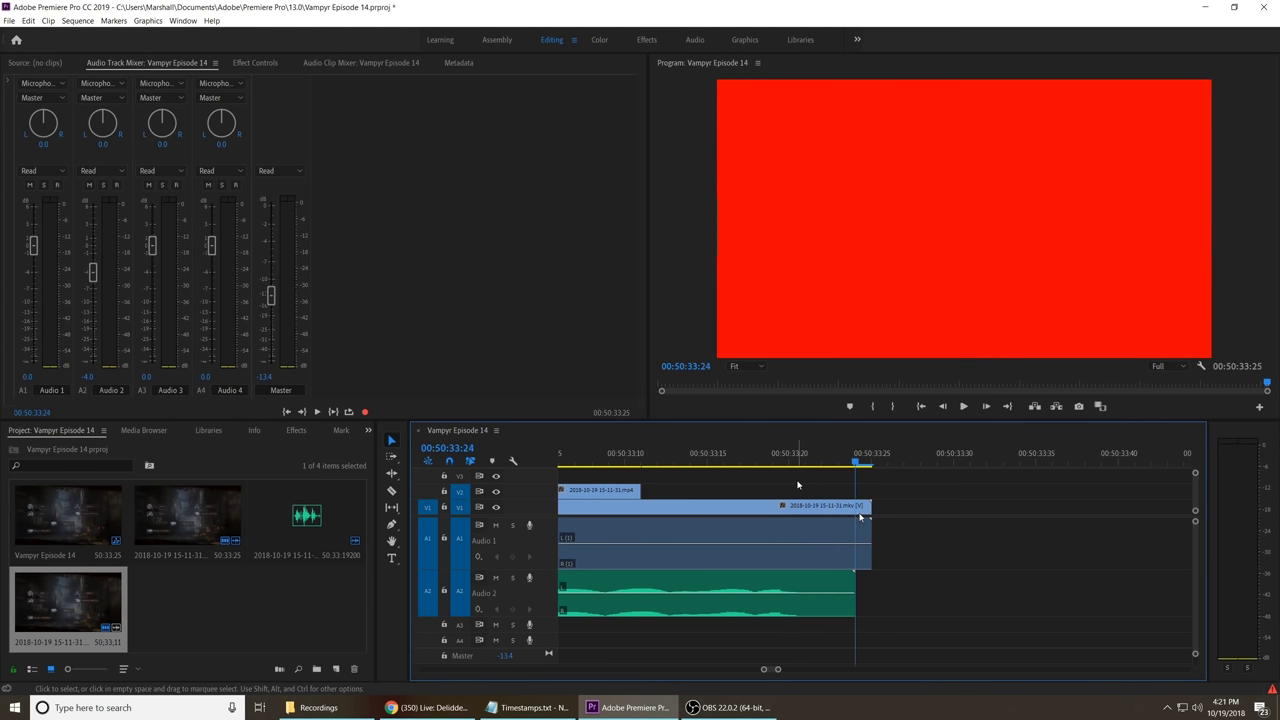
pyautogui.press('Left')
pyautogui.press('Left')
pyautogui.press('Left')
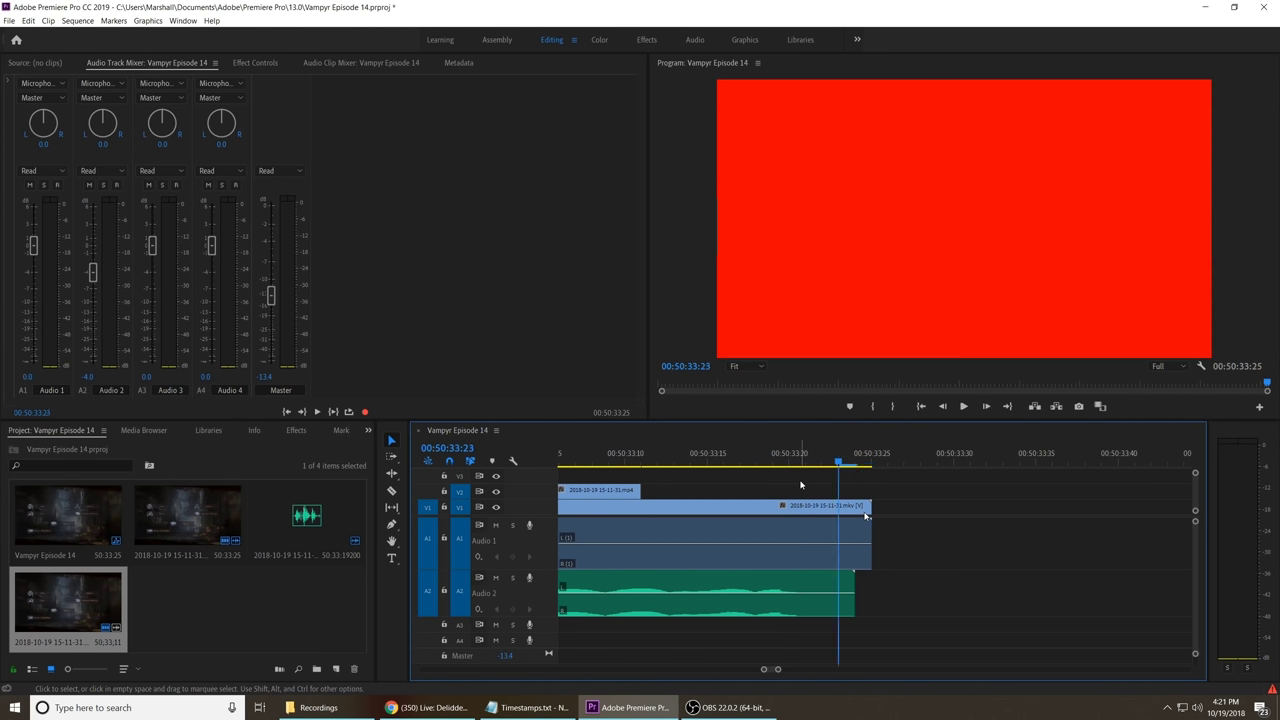
# Step: Extend the V2 MP4 clip to end level with the V1 MKV clip and check the end frames
pyautogui.moveTo(643, 489); pyautogui.dragTo(857, 489)
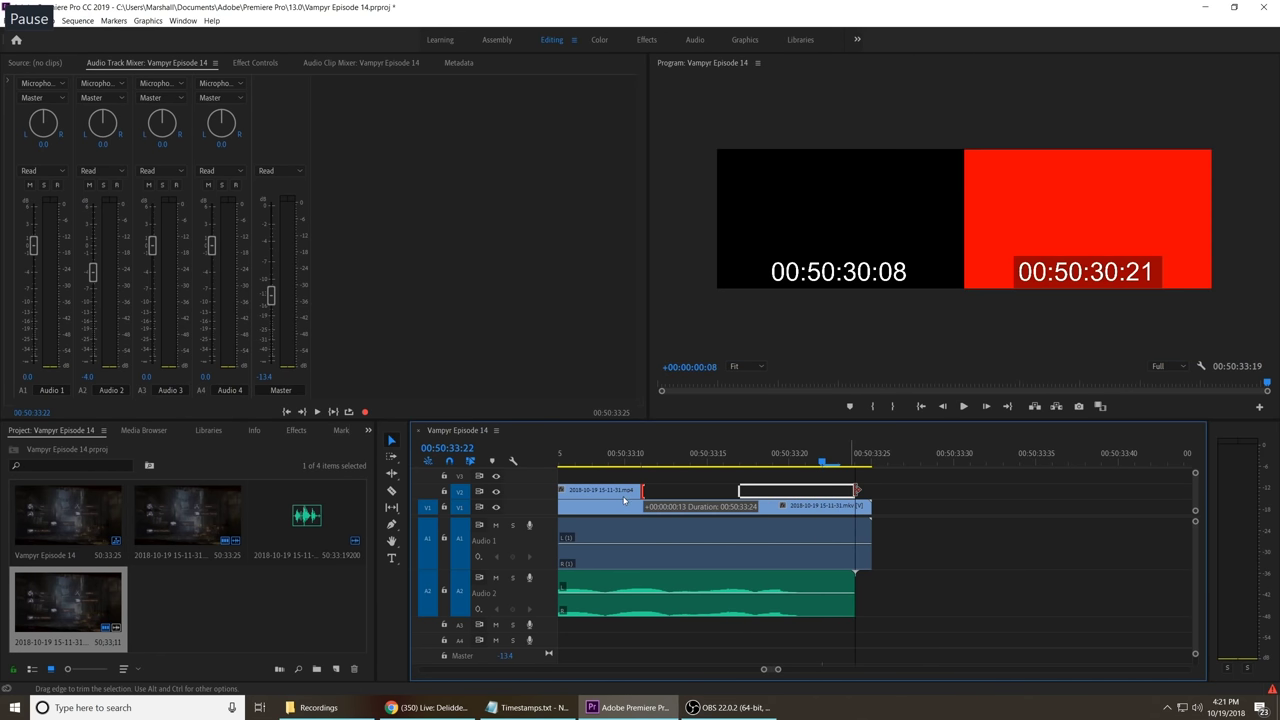
pyautogui.moveTo(859, 506); pyautogui.dragTo(967, 527)
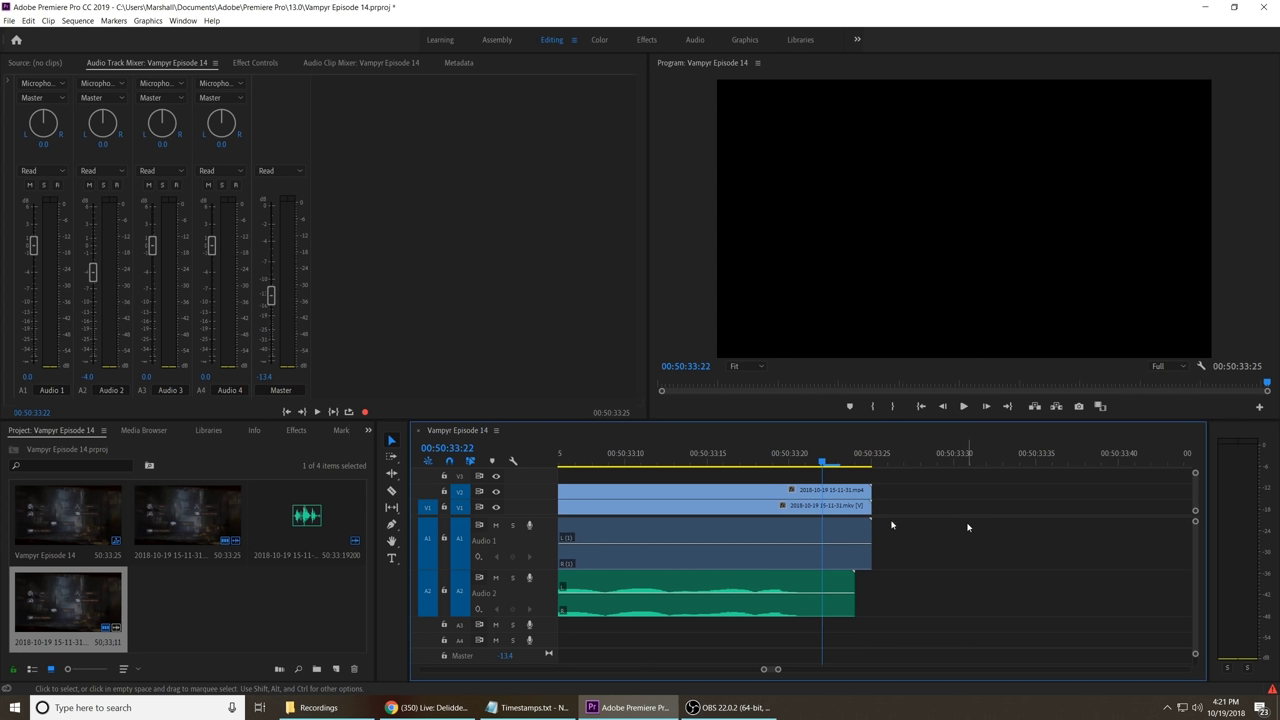
pyautogui.press('space')
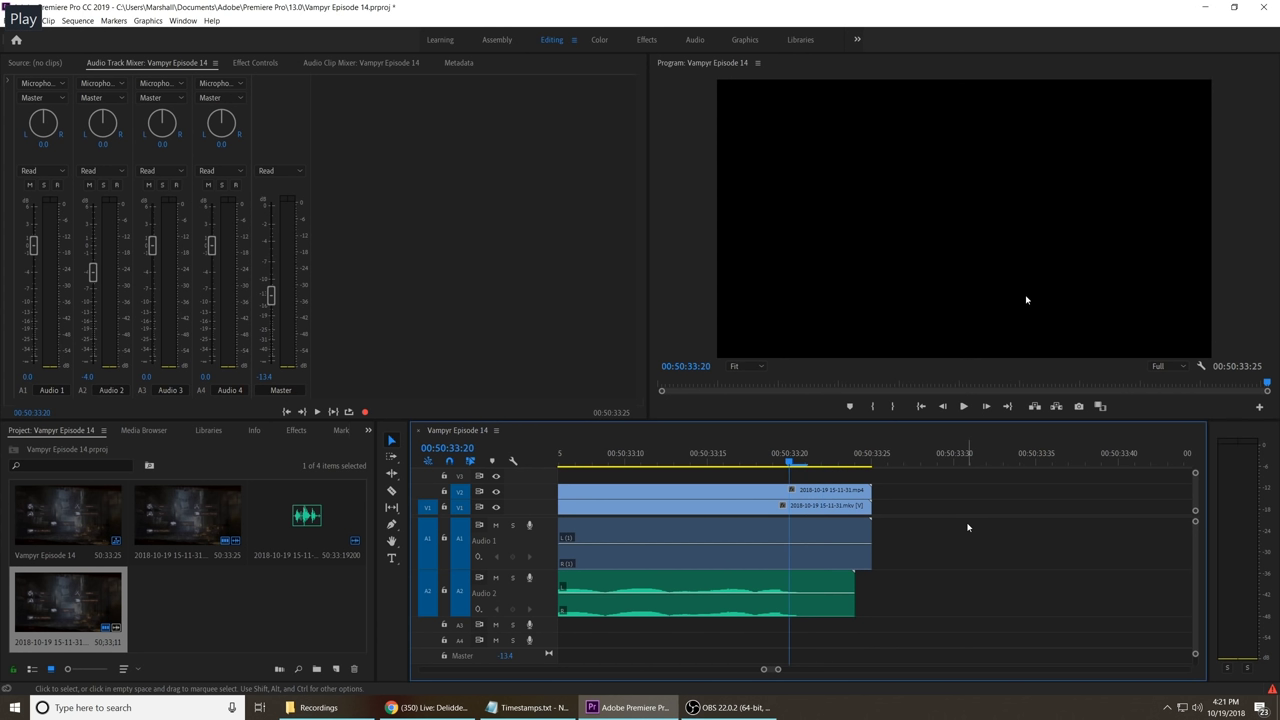
pyautogui.press('Left')
pyautogui.press('Left')
pyautogui.press('Left')
pyautogui.press('Left')
pyautogui.press('Left')
pyautogui.press('Left')
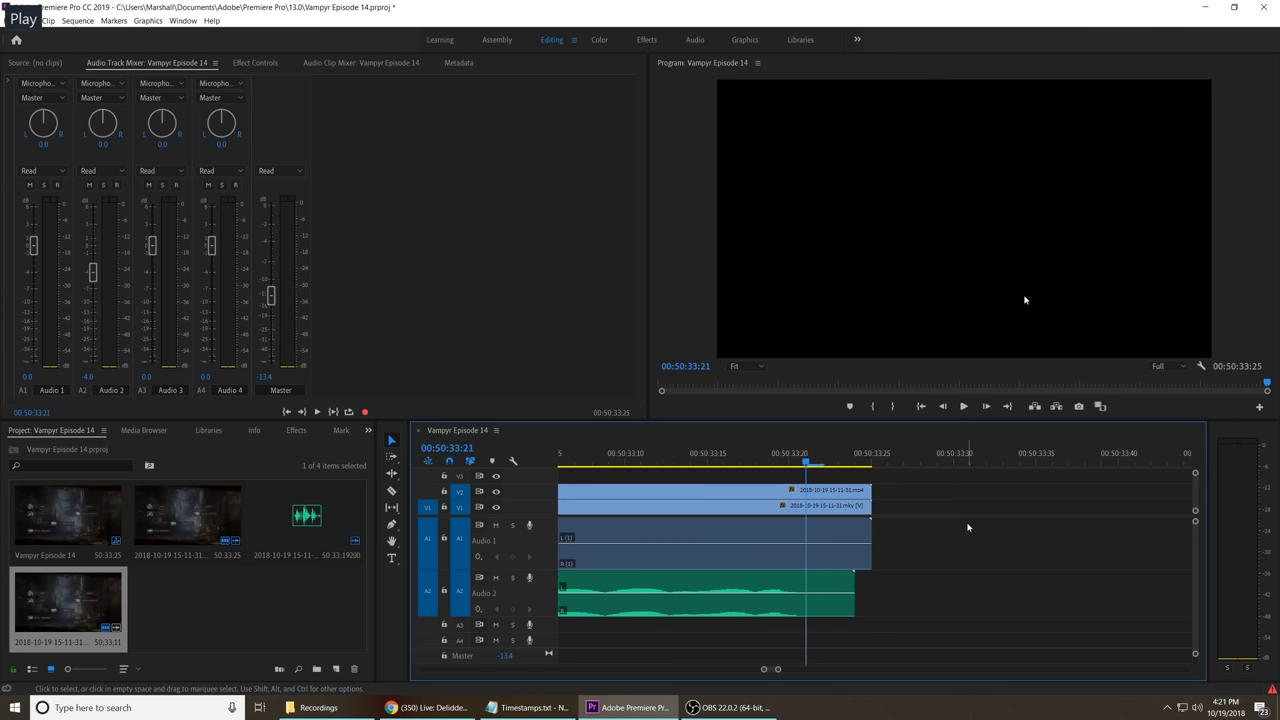
pyautogui.press('Right')
pyautogui.press('Right')
pyautogui.press('Right')
pyautogui.press('Right')
# Step: Shorten the MP4 clip, undo the trim, and step through the end frames again
pyautogui.moveTo(875, 490); pyautogui.dragTo(692, 490)
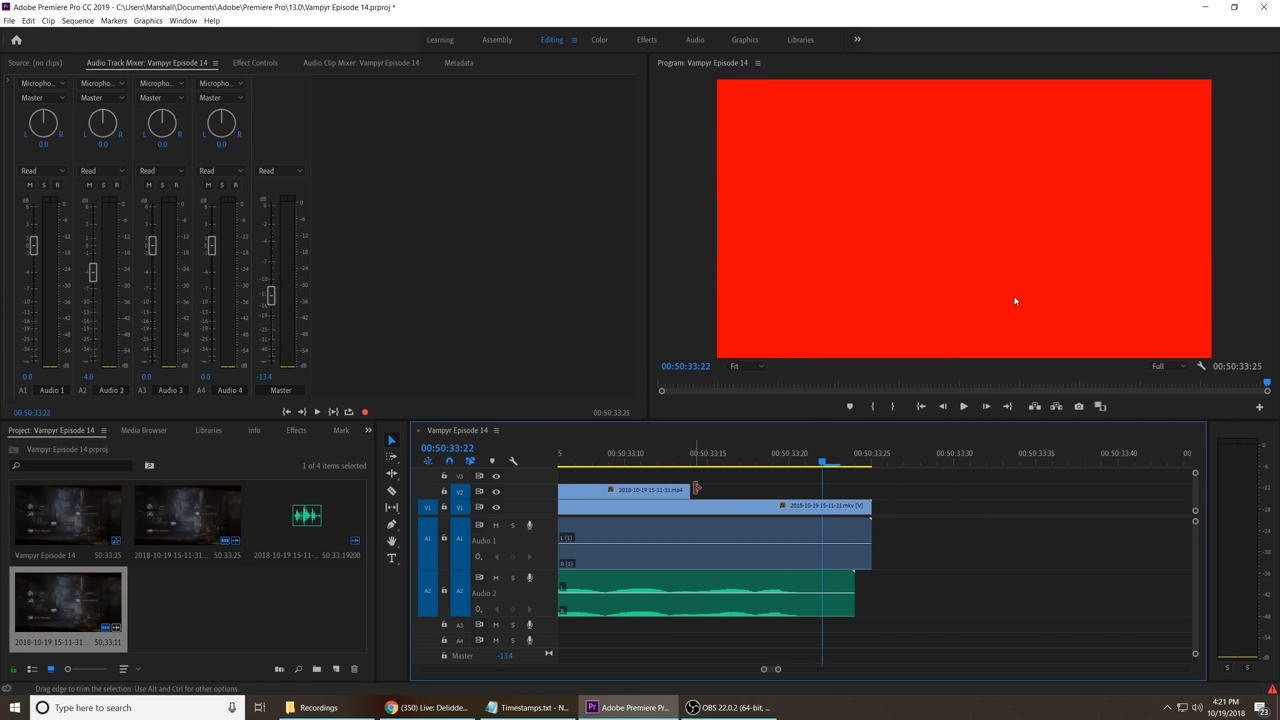
pyautogui.hotkey('ctrl', 'z')
pyautogui.press('Left')
pyautogui.press('Left')
pyautogui.press('Left')
pyautogui.press('Left')
pyautogui.press('Right')
pyautogui.press('Right')
pyautogui.press('Right')
pyautogui.press('space')
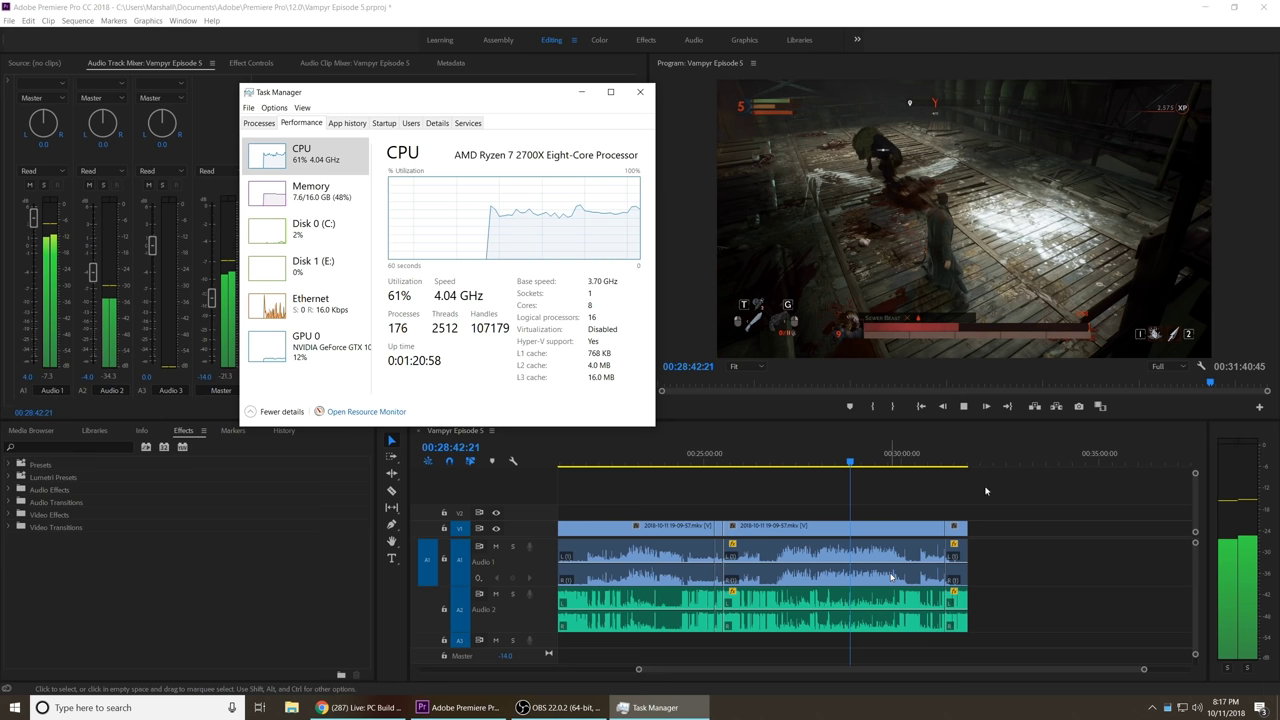
# Step: Play the Vampyr Episode 5 sequence, lower the volume, pause, and bring Premiere in front of Task Manager
pyautogui.press('XF86AudioPlay')
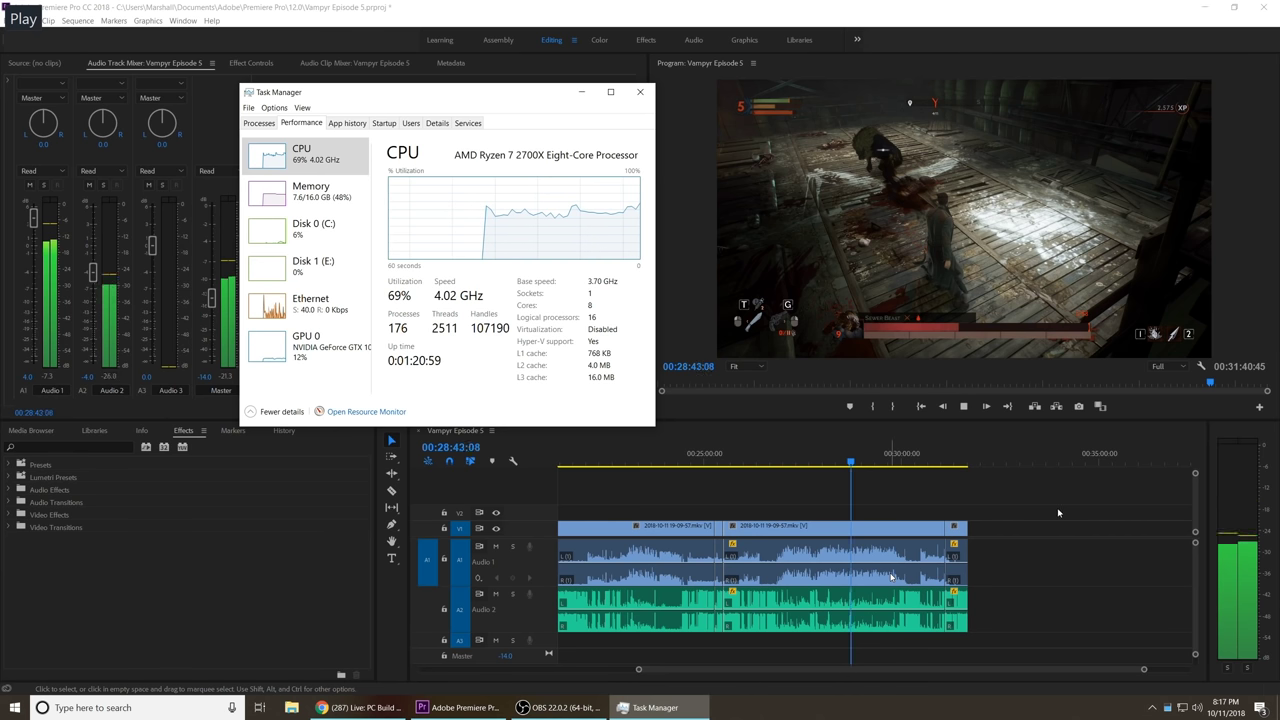
pyautogui.press('XF86AudioLowerVolume')
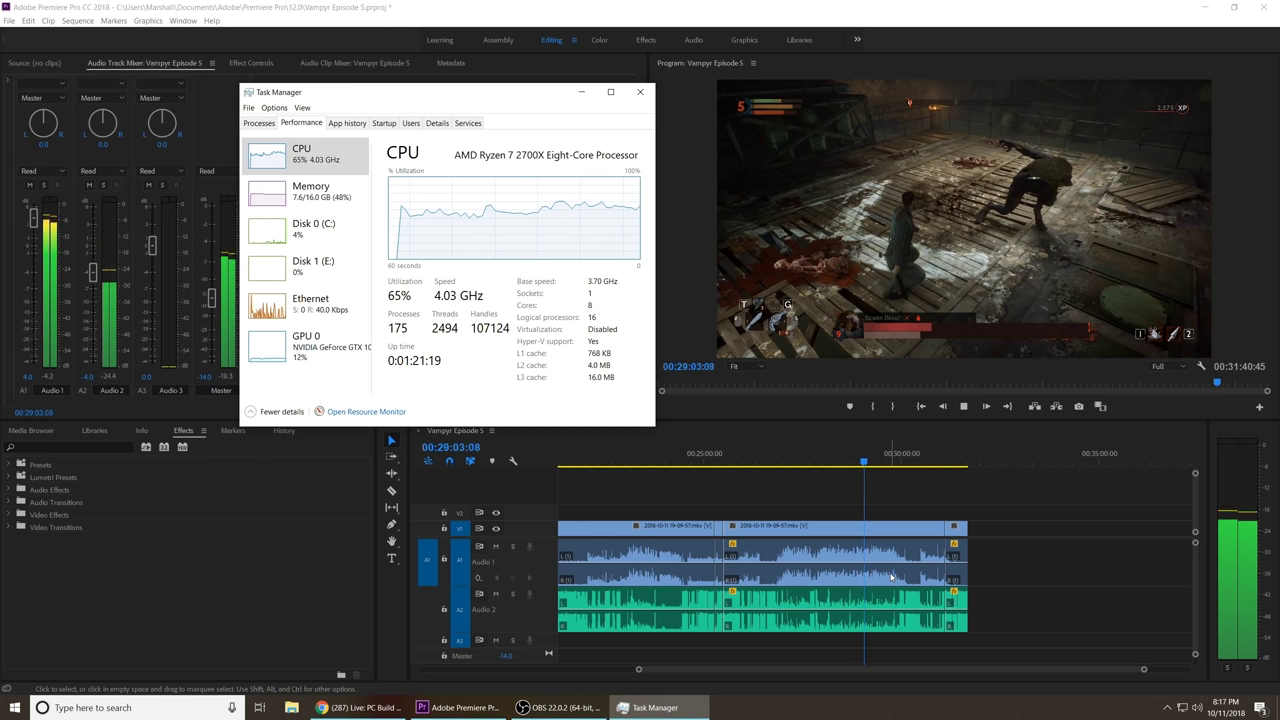
pyautogui.press('Pause')
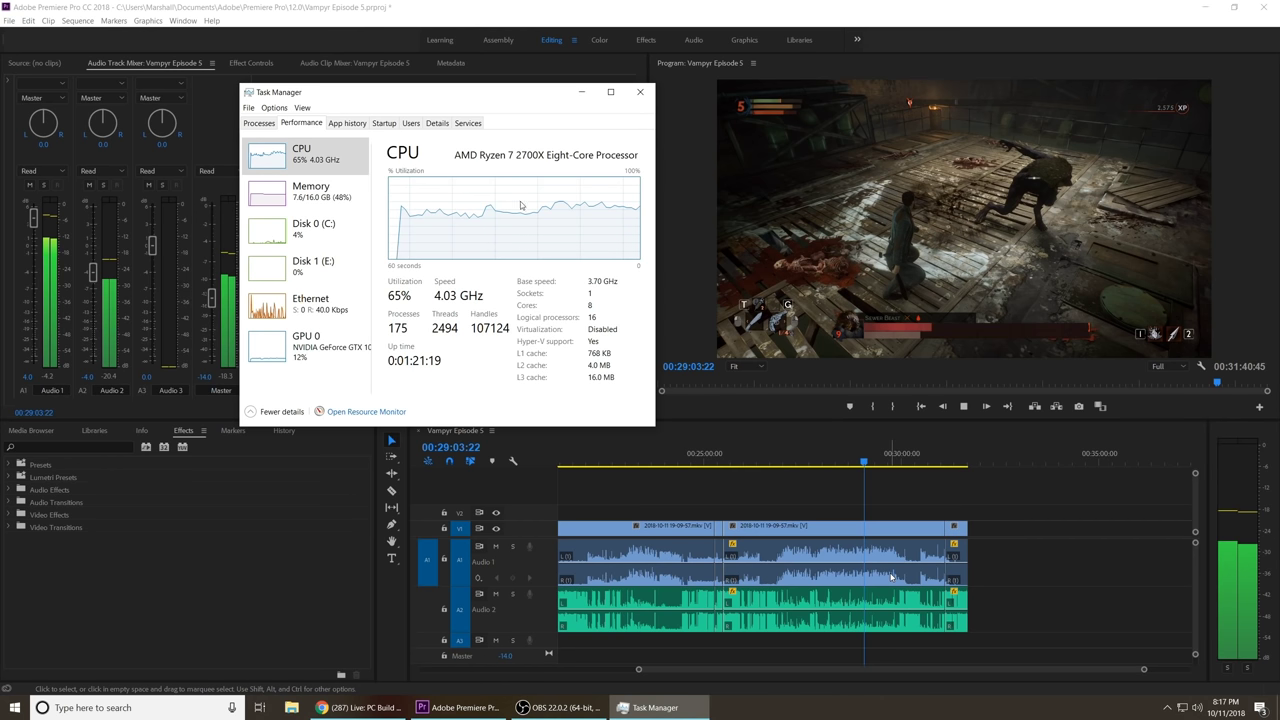
pyautogui.click(919, 497)
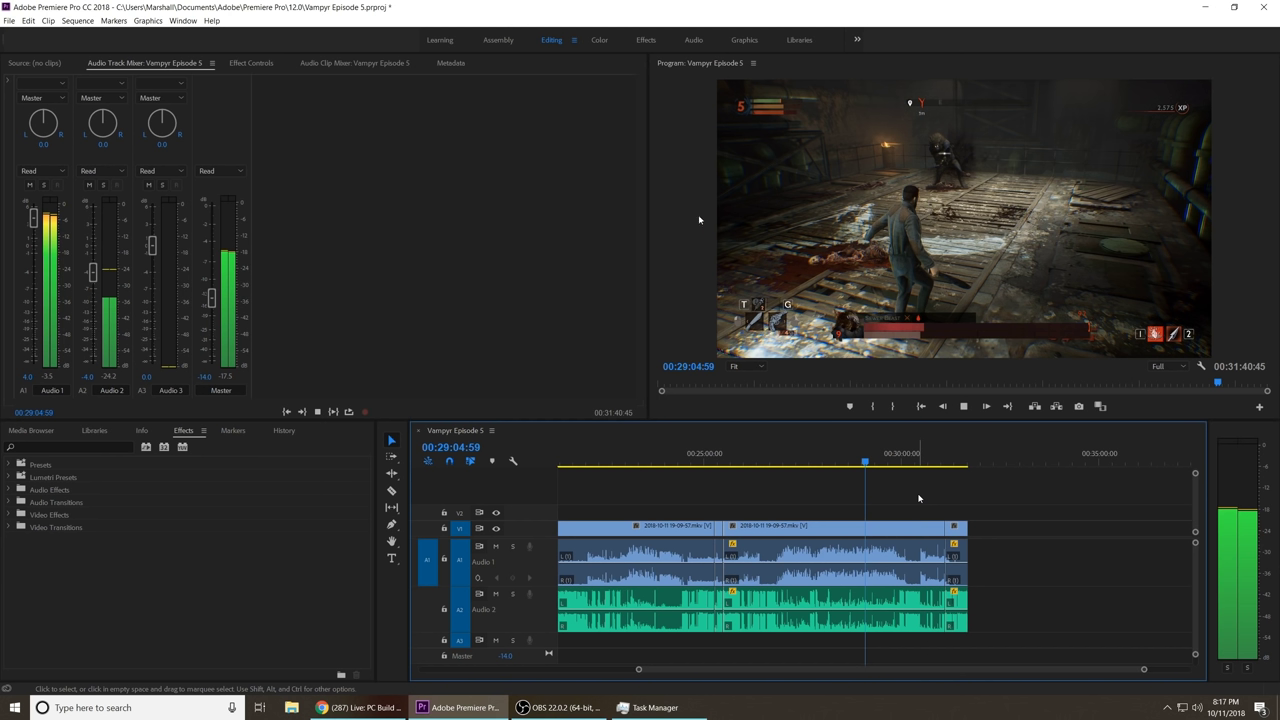
# Step: Stop playback and maximize the Program Monitor panel with the ` key
pyautogui.press('space')
pyautogui.hotkey('shift', '`')
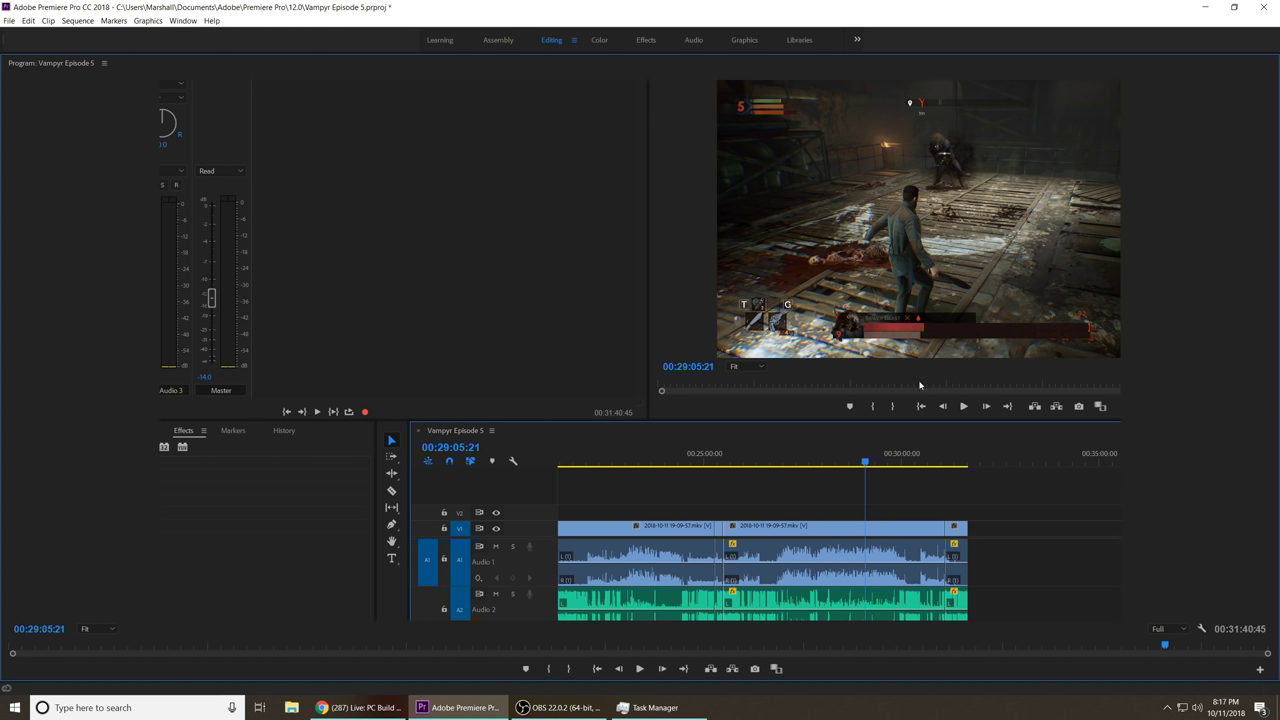
pyautogui.press('`')
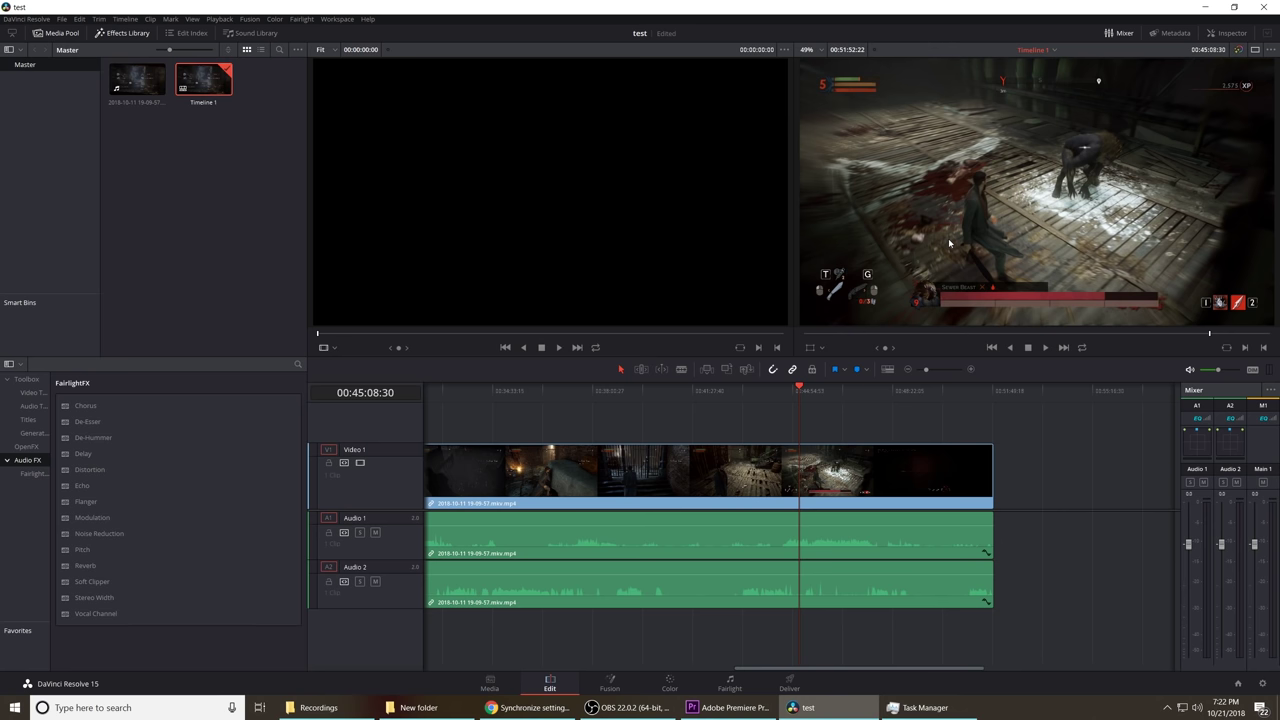
# Step: Bring up Task Manager during Resolve timeline playback to watch resource usage
pyautogui.click(918, 707)
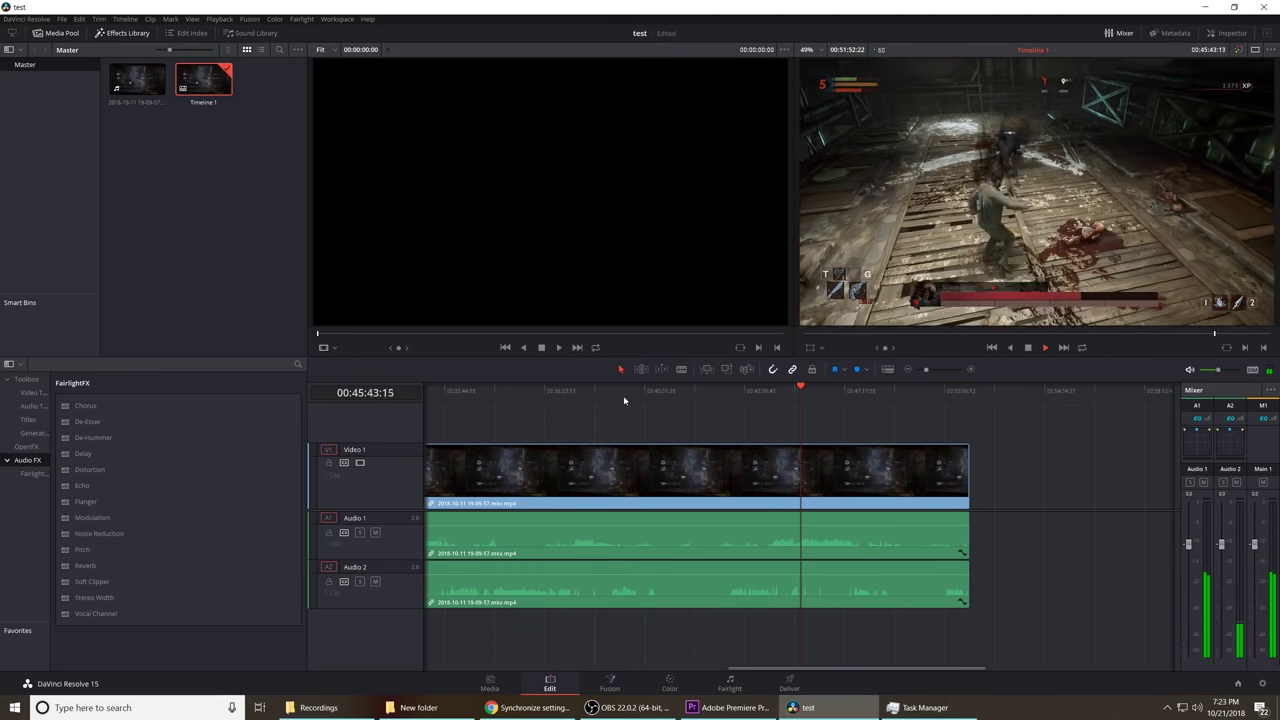
# Step: Jump the playing playhead across the ruler (37:47 to 44:53), ending on the voucher frame near 47:54
pyautogui.click(584, 400)
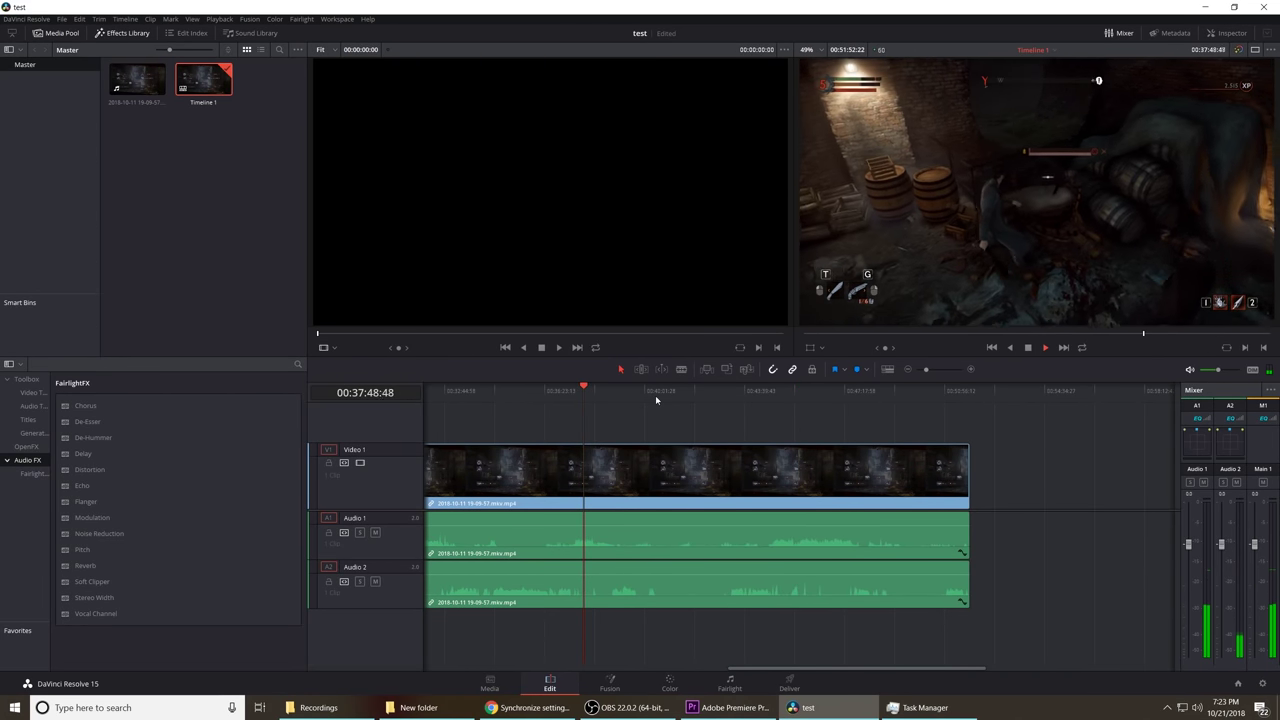
pyautogui.click(688, 396)
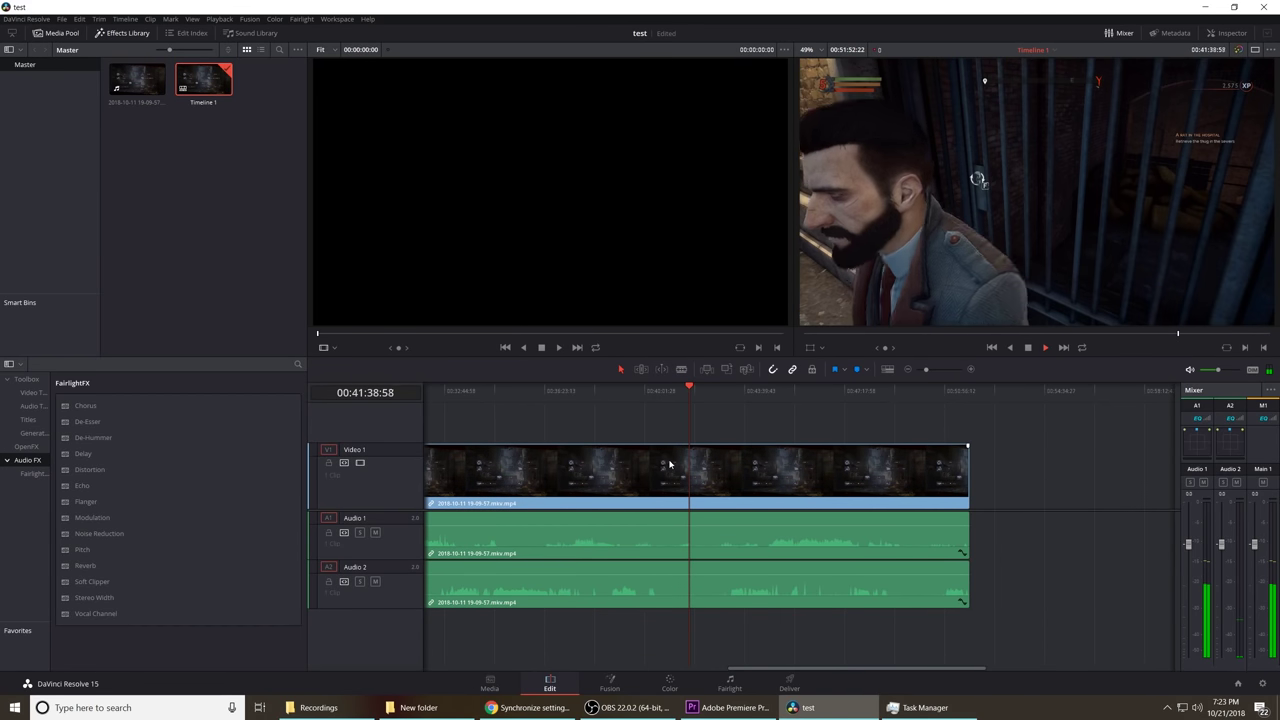
pyautogui.click(577, 393)
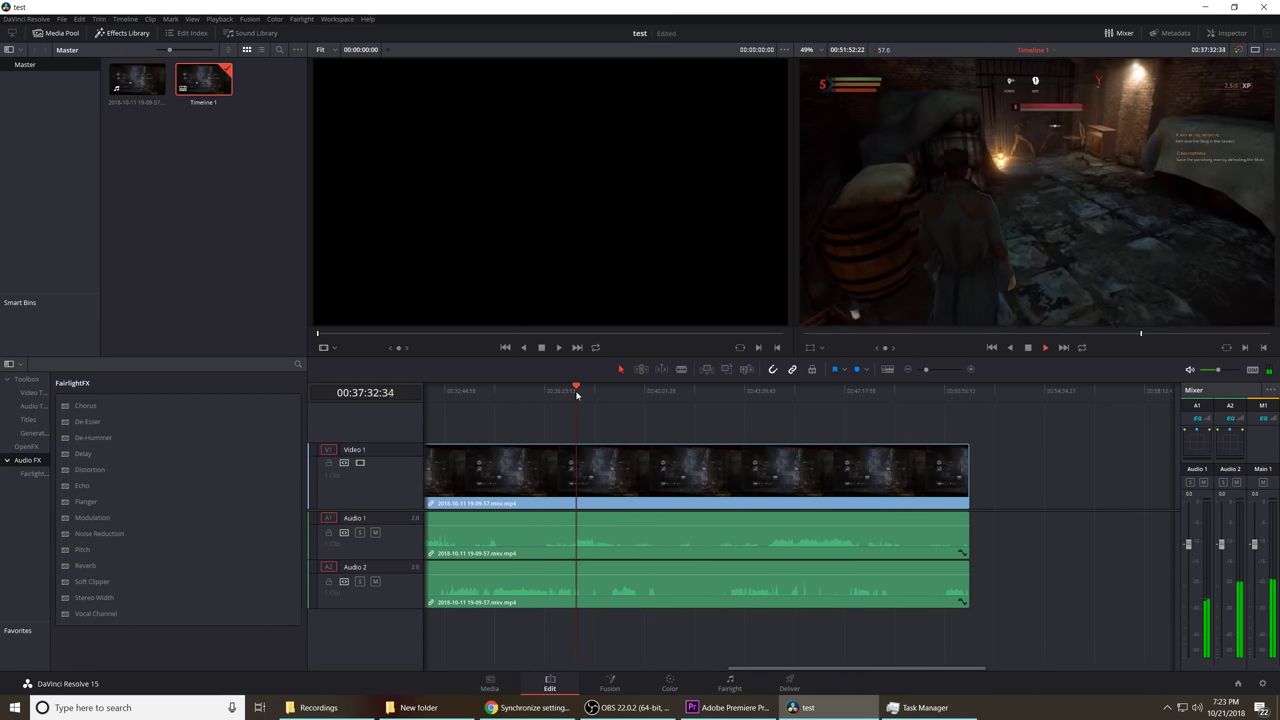
pyautogui.click(658, 396)
pyautogui.click(707, 397)
pyautogui.click(737, 396)
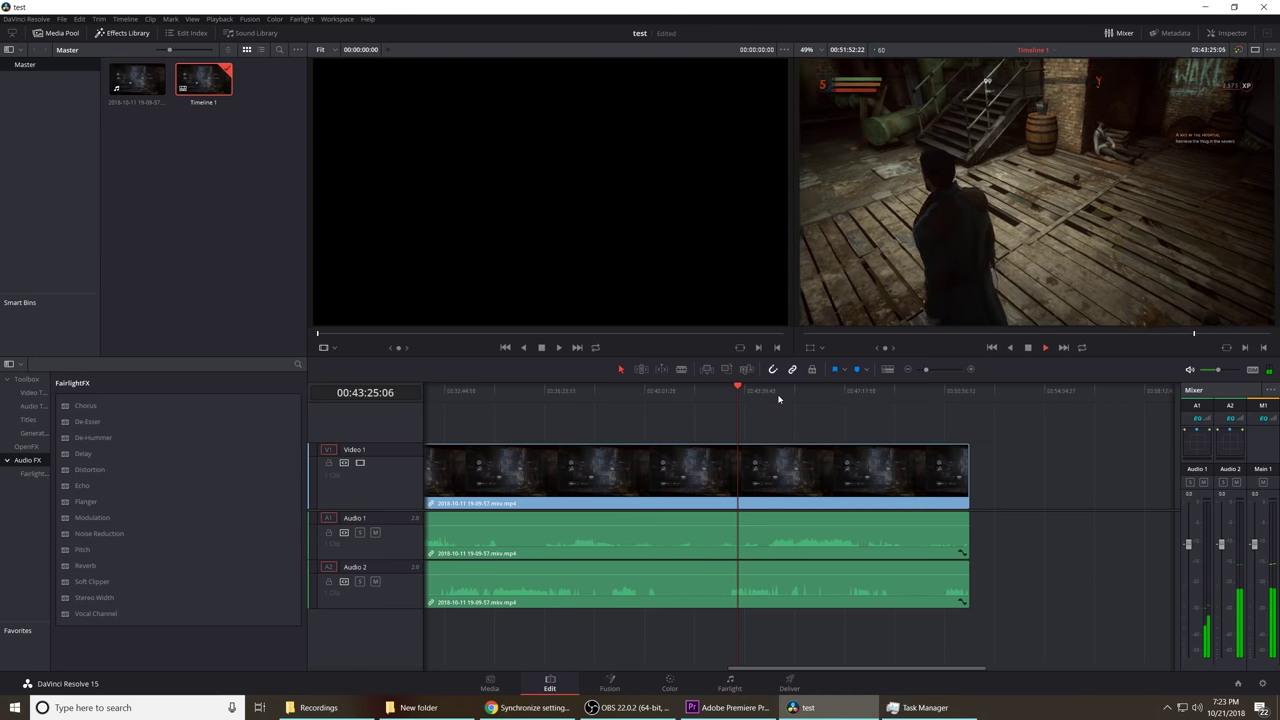
pyautogui.click(779, 396)
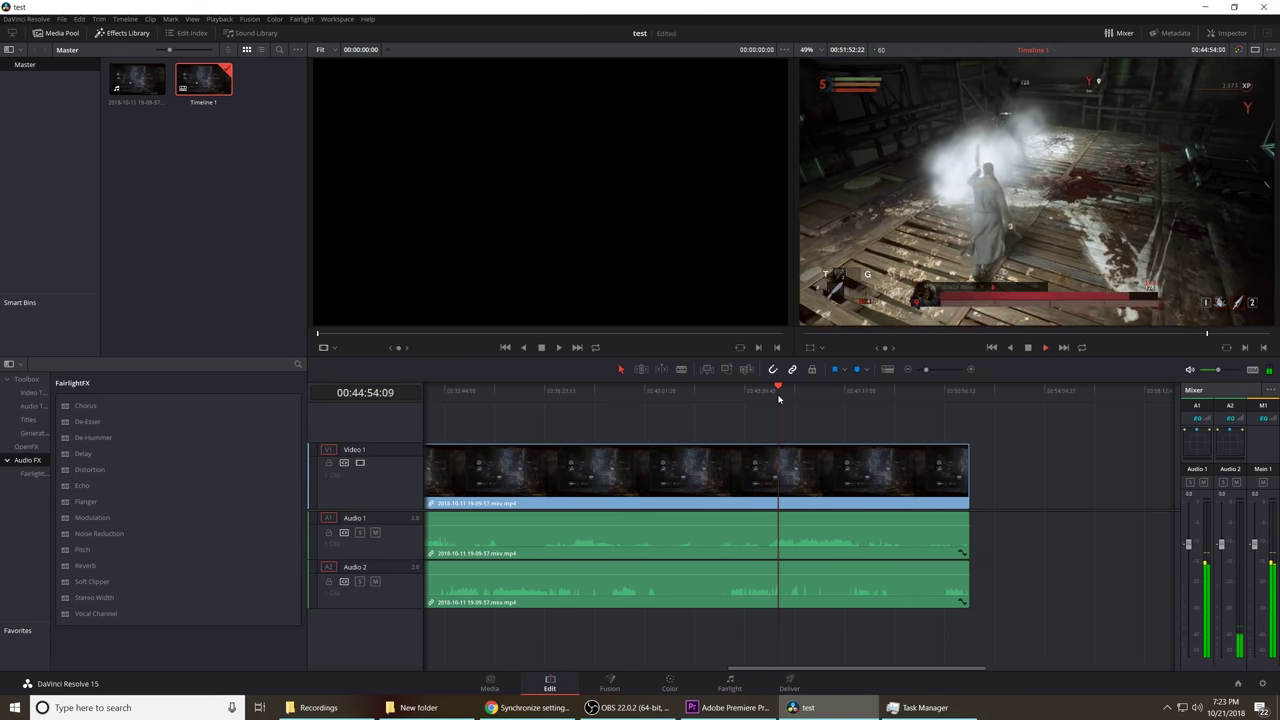
pyautogui.click(861, 397)
pyautogui.click(861, 401)
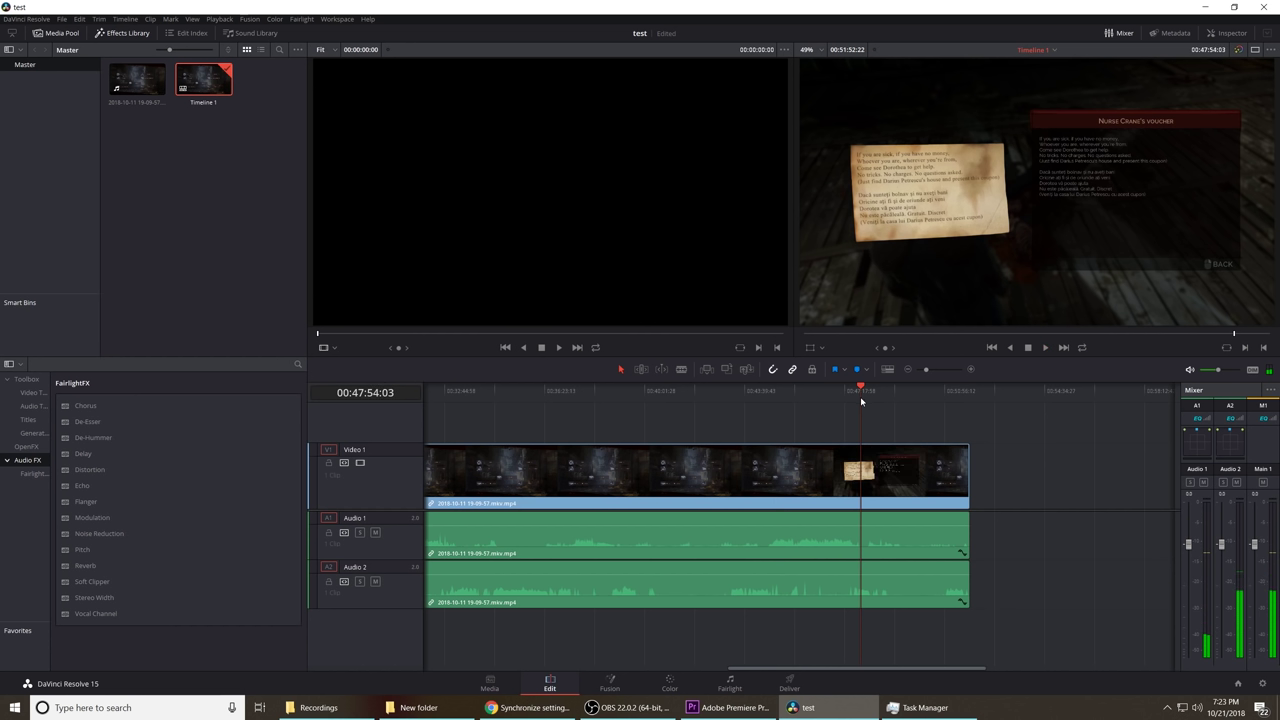